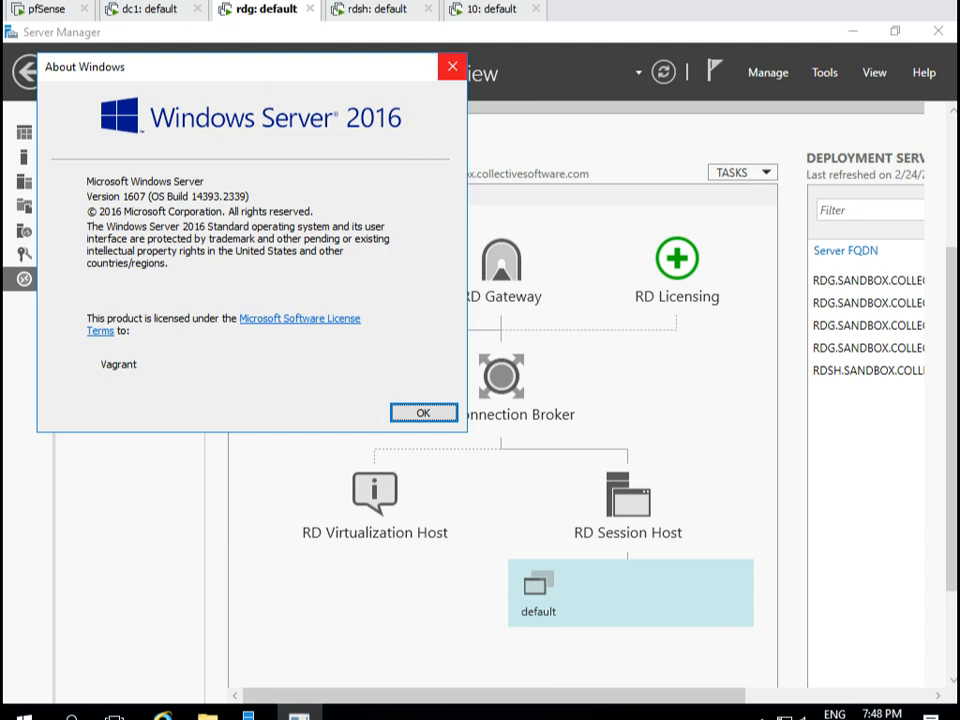
# Dismiss the About Windows box (Windows Server 2016, build 14393) to reveal the RDS overview.
pyautogui.press('Return')
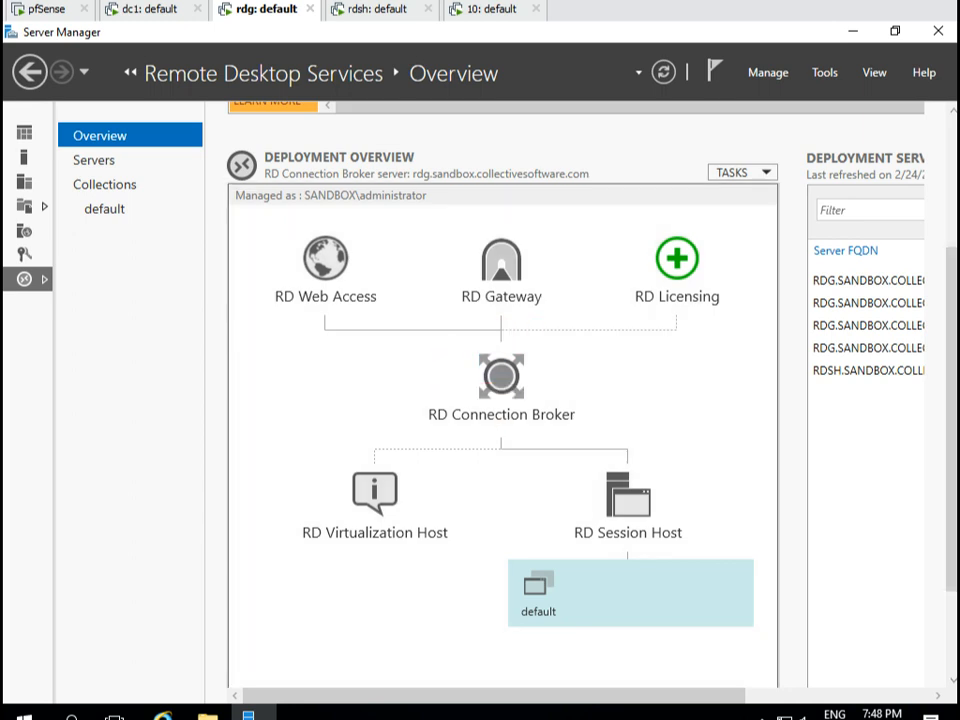
pyautogui.moveTo(426, 334); pyautogui.dragTo(587, 438)
pyautogui.press('Escape')
pyautogui.moveTo(508, 455); pyautogui.dragTo(723, 644)
pyautogui.moveTo(447, 333); pyautogui.dragTo(555, 407)
pyautogui.write('tOTP')
pyautogui.write('/Password')
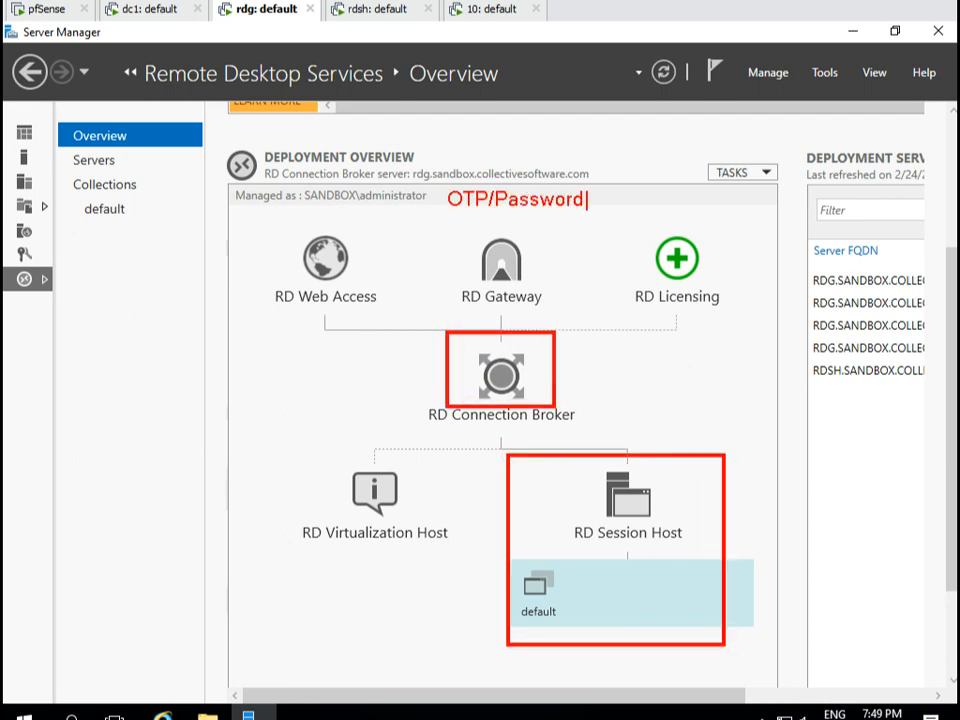
pyautogui.moveTo(455, 222); pyautogui.dragTo(460, 245)
pyautogui.write('tUsername/password')
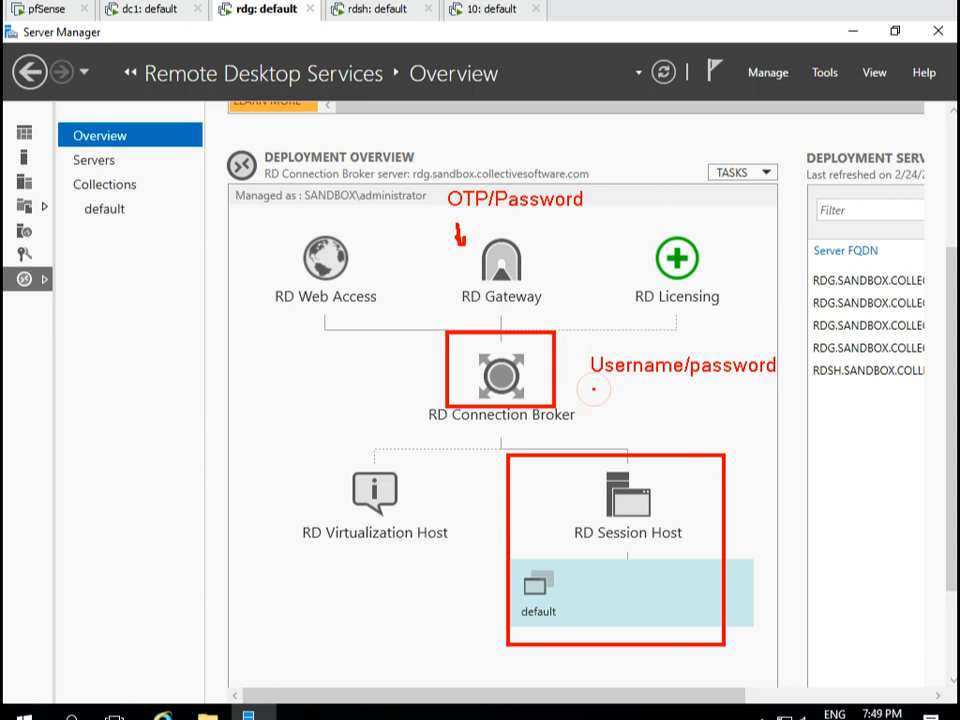
pyautogui.moveTo(594, 388); pyautogui.dragTo(612, 426)
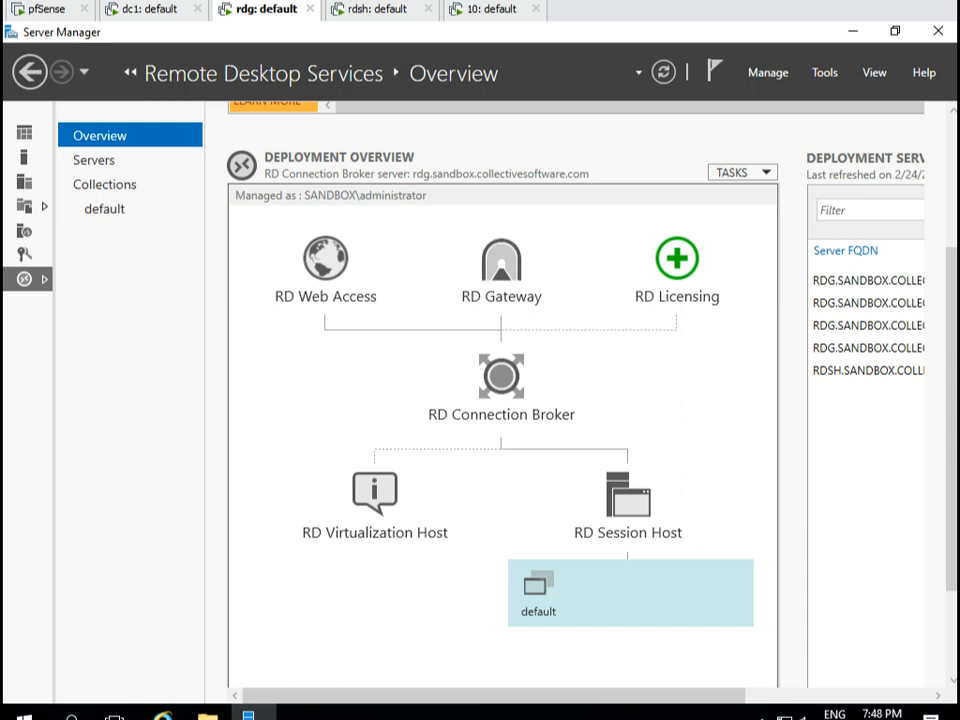
pyautogui.hotkey('ctrl', '2')
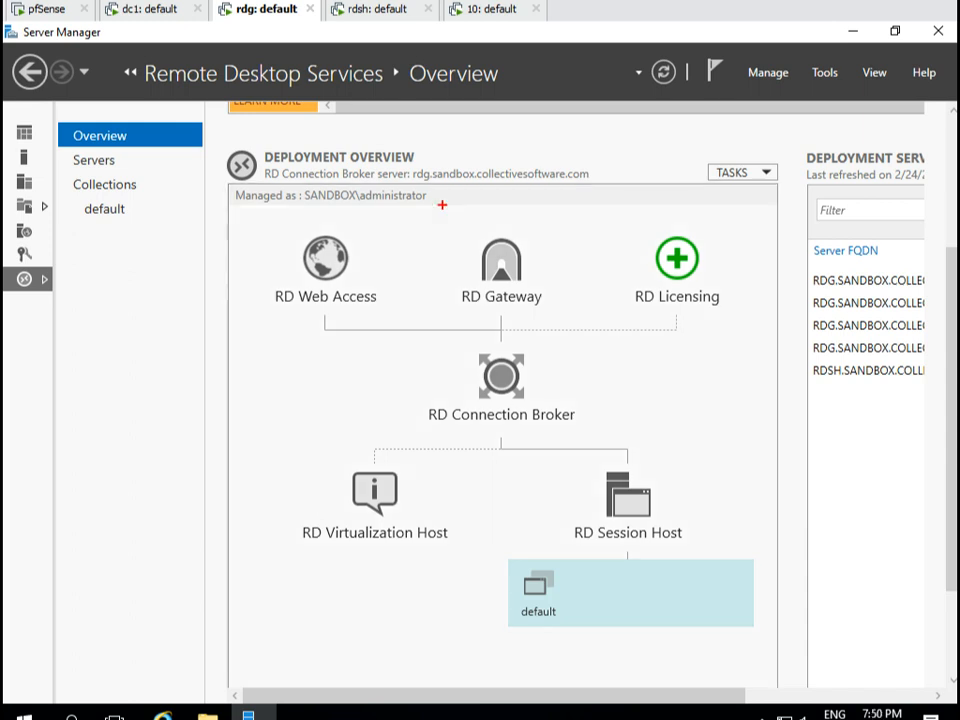
pyautogui.write('t')
pyautogui.write('1F here...')
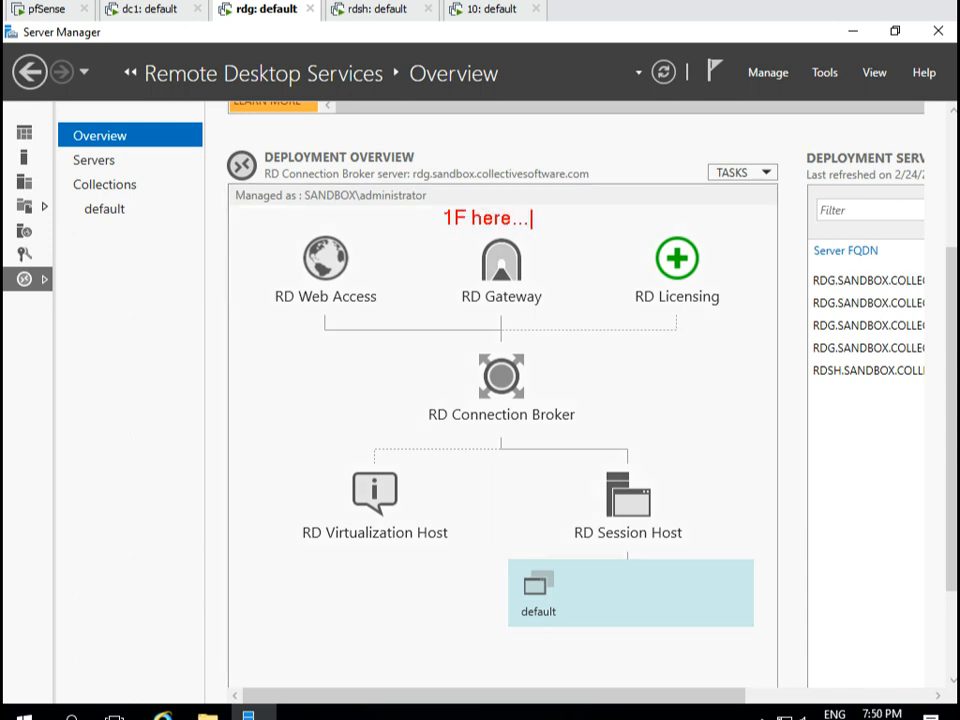
pyautogui.press('Return')
pyautogui.write('user')
pyautogui.press('Return')
pyautogui.write('pass')
pyautogui.press('Escape')
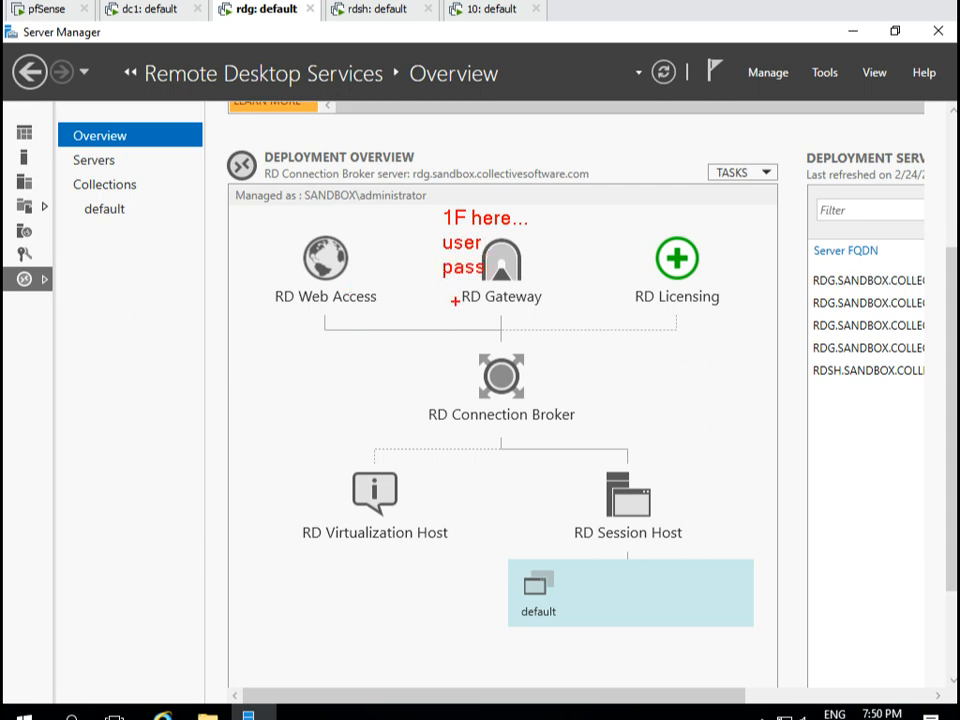
pyautogui.moveTo(455, 297); pyautogui.dragTo(463, 345)
pyautogui.moveTo(535, 369)
pyautogui.mouseDown()
pyautogui.moveTo(553, 369)
pyautogui.moveTo(568, 447)
pyautogui.mouseUp()
pyautogui.write('tASK FOR')
pyautogui.press('Return')
pyautogui.write('OTP HERE')
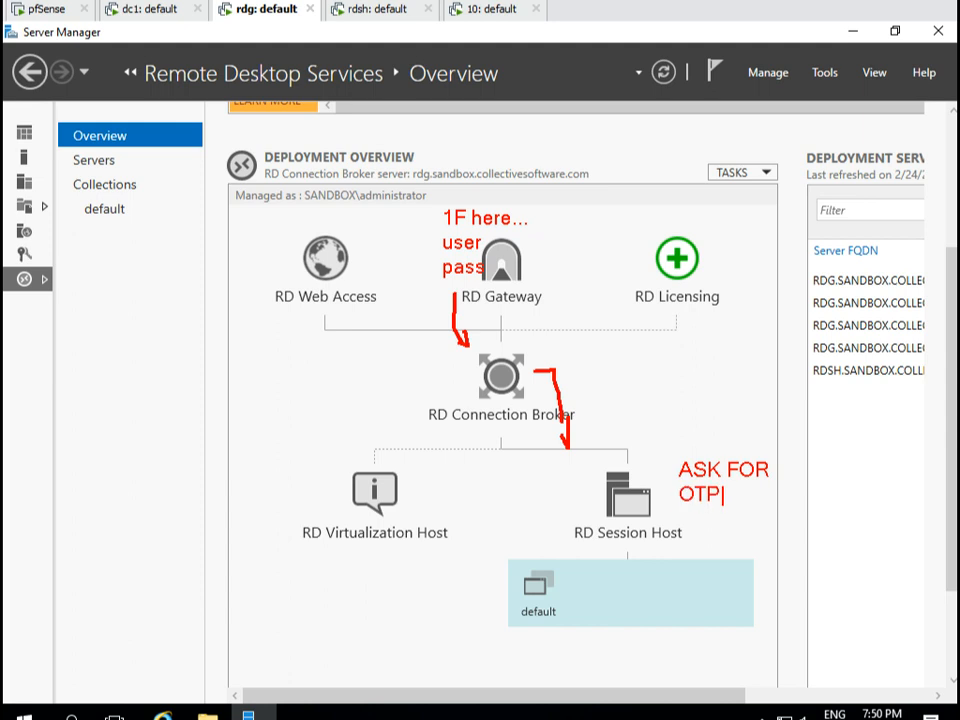
pyautogui.hotkey('ctrl', 'z')
pyautogui.hotkey('ctrl', 'z')
pyautogui.hotkey('ctrl', 'z')
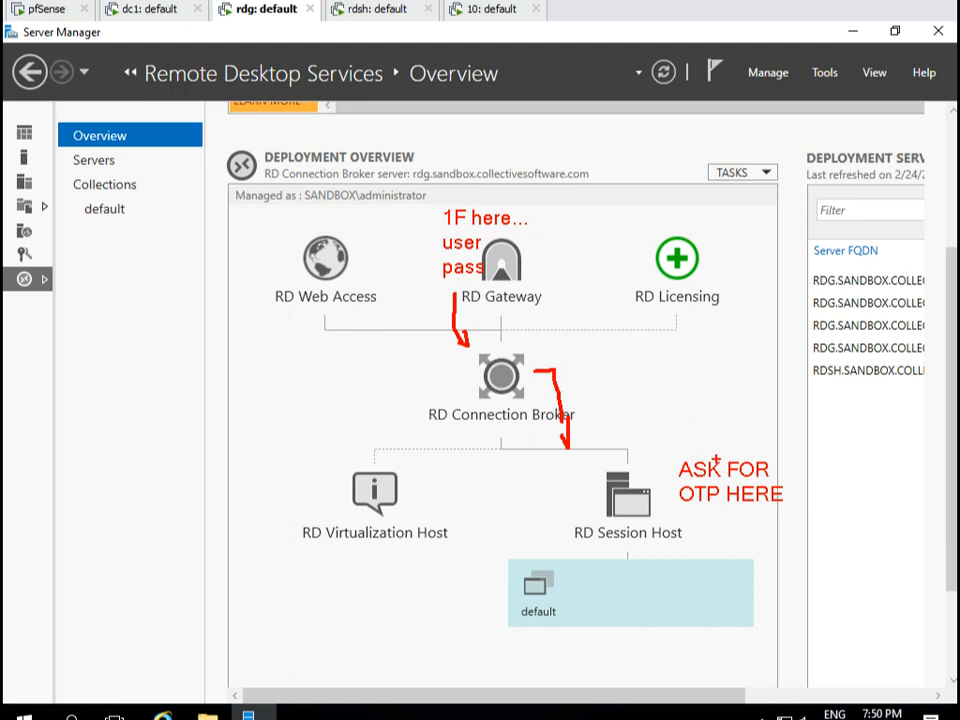
pyautogui.moveTo(573, 438); pyautogui.dragTo(870, 549)
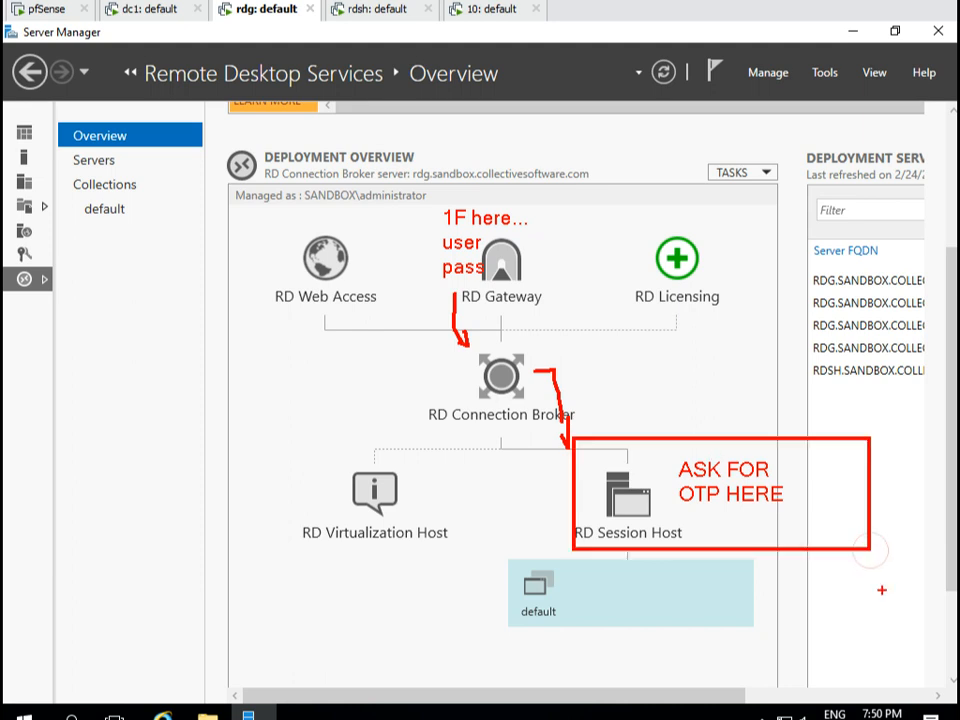
pyautogui.press('Escape')
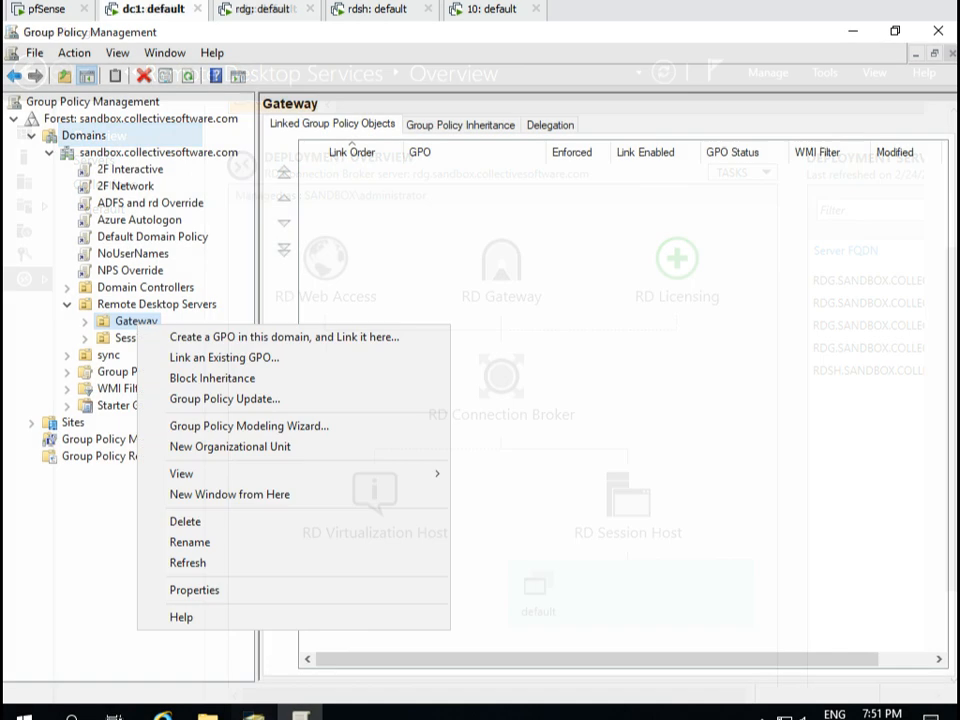
# Create a GPO named 'RDG Policy: Do NOT block 1-factor AuthLite Users' linked to the Gateway OU.
pyautogui.click(279, 336)
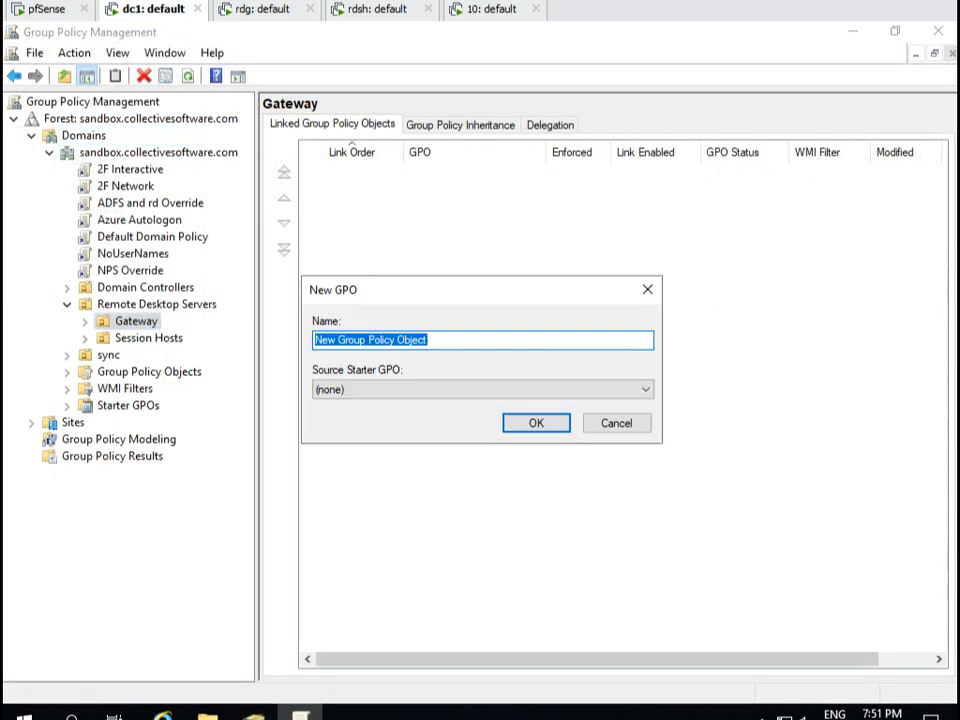
pyautogui.write('RDG Policy')
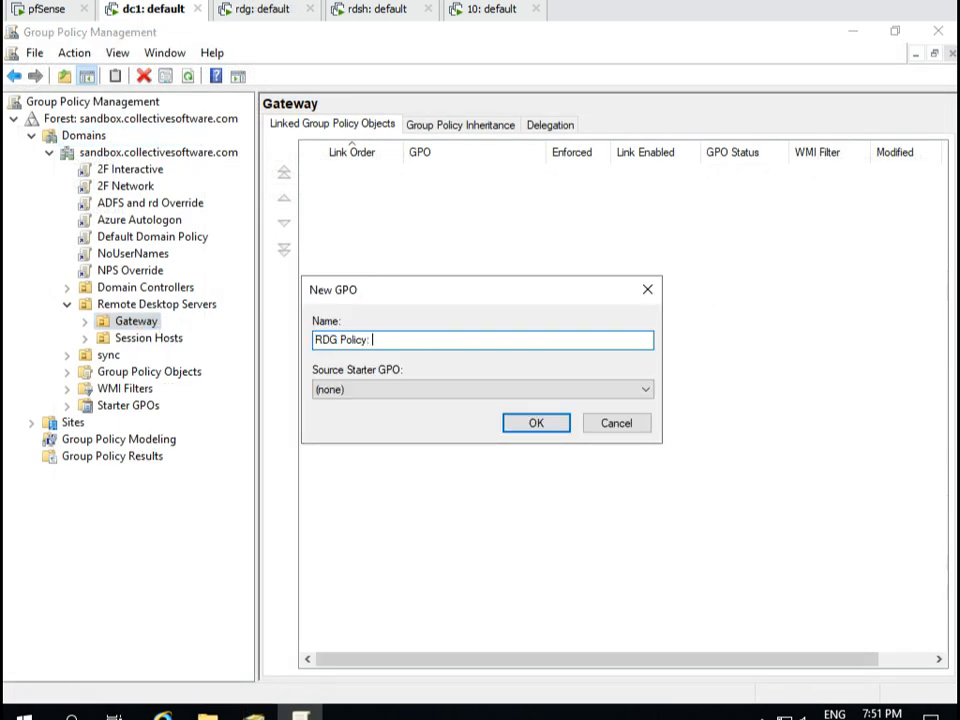
pyautogui.write(': Do NOT block 1-factor ')
pyautogui.write('AuthLite Users')
pyautogui.hotkey('ctrl', 'Left')
pyautogui.hotkey('ctrl', 'Left')
pyautogui.write('1-factor')
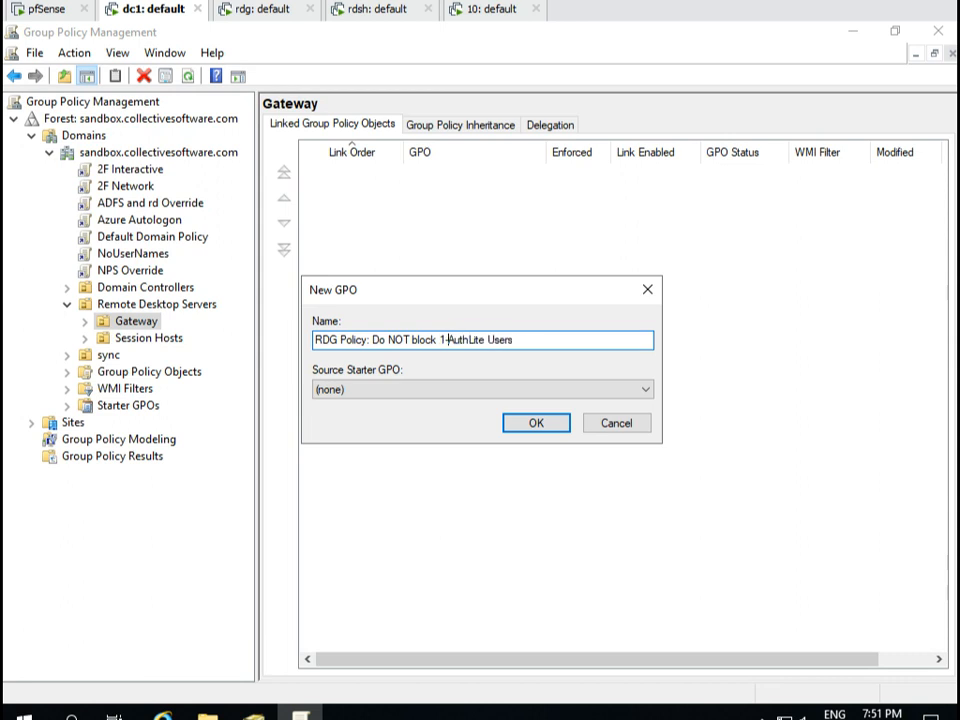
pyautogui.press('Return')
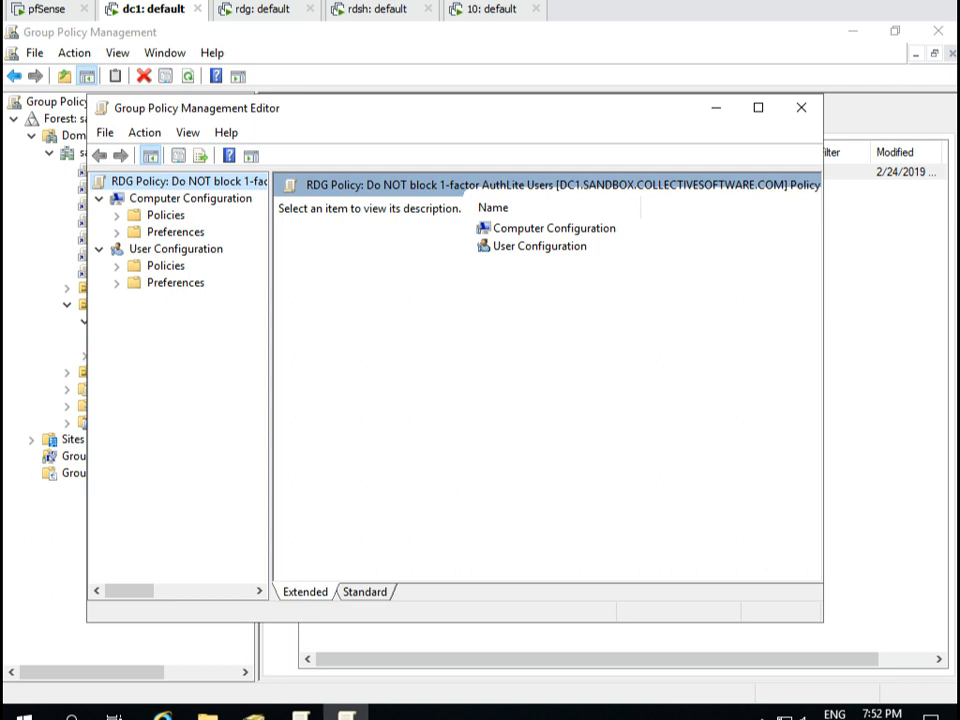
# Inspect its Deny access to this computer from the network right without changes, then close the editor.
pyautogui.click(117, 215)
pyautogui.click(134, 249)
pyautogui.click(152, 317)
pyautogui.doubleClick(225, 333)
pyautogui.click(234, 367)
pyautogui.doubleClick(400, 508)
pyautogui.press('Escape')
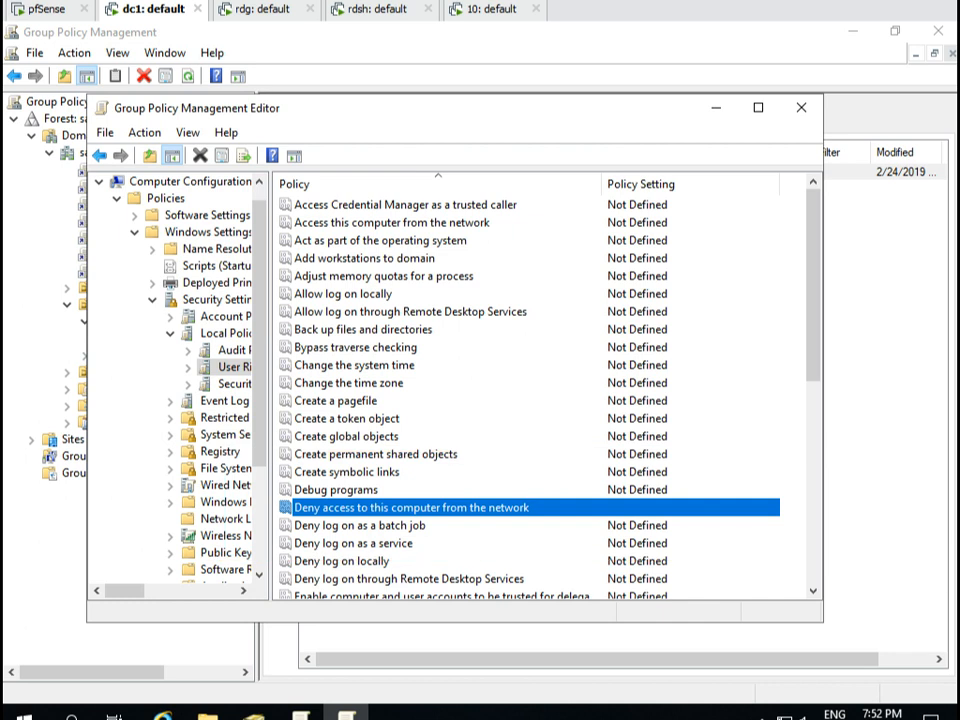
pyautogui.hotkey('alt', 'F4')
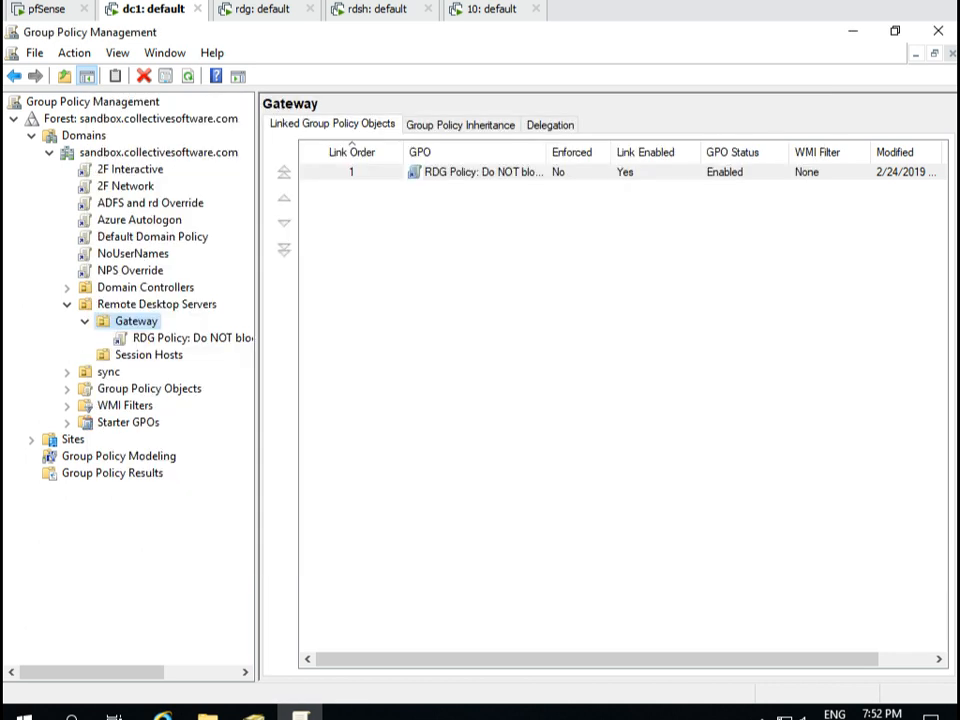
# Create a GPO 'RDSH Policy: Block 1F logon of AuthLite Users to remote desktop' linked to Session Hosts.
pyautogui.click(148, 355)
pyautogui.rightClick(150, 355)
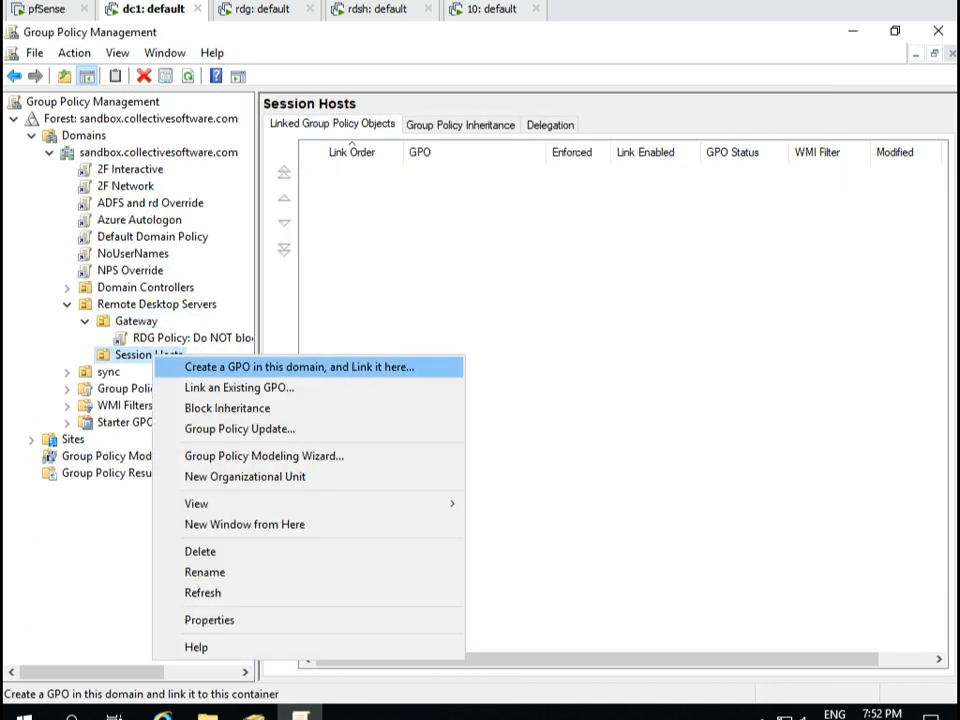
pyautogui.click(210, 366)
pyautogui.write('RDSH Polic')
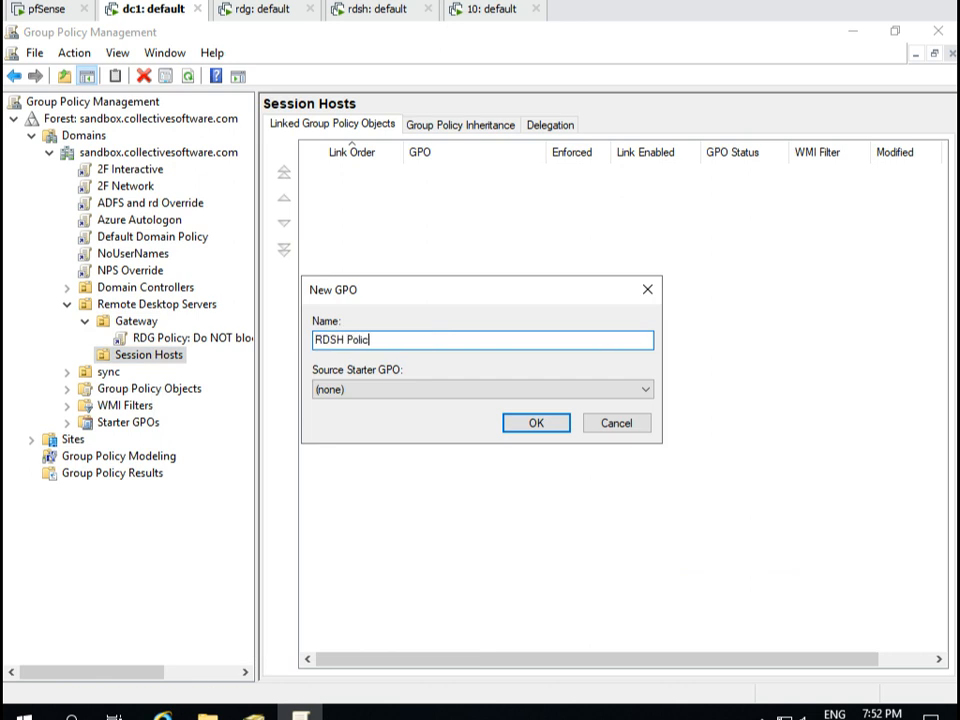
pyautogui.write('y: Block 1F logon of AuthLite Users to')
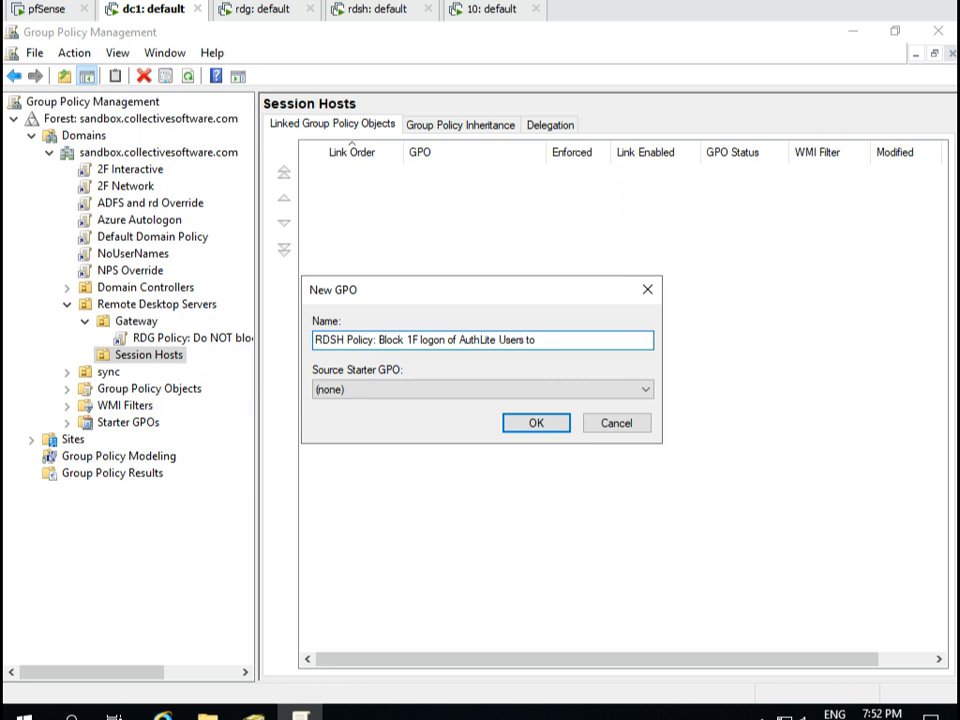
pyautogui.write(' remote desktop')
pyautogui.press('Return')
# Edit that GPO and open Deny log on through Remote Desktop Services under User Rights Assignment.
pyautogui.rightClick(205, 373)
pyautogui.click(257, 387)
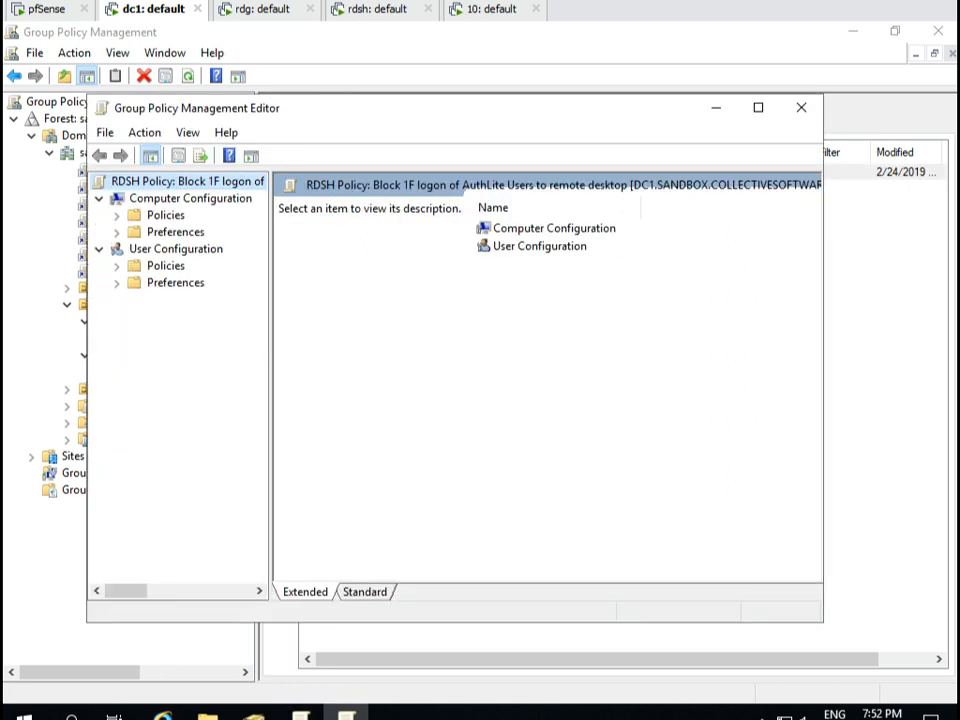
pyautogui.doubleClick(166, 215)
pyautogui.doubleClick(208, 248)
pyautogui.doubleClick(223, 316)
pyautogui.doubleClick(225, 333)
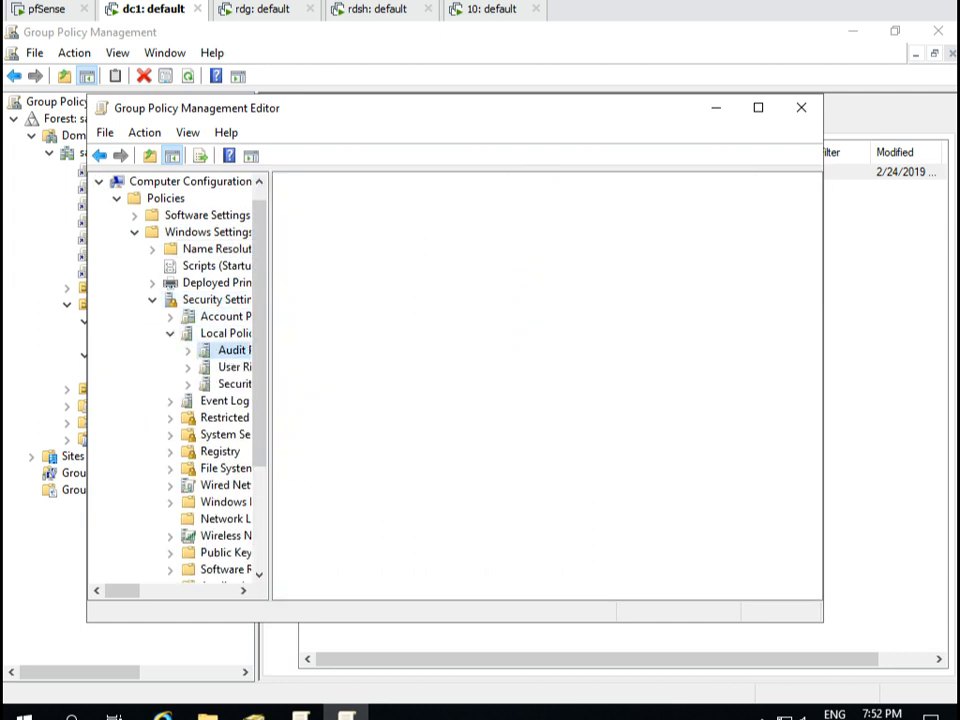
pyautogui.click(234, 367)
pyautogui.click(409, 579)
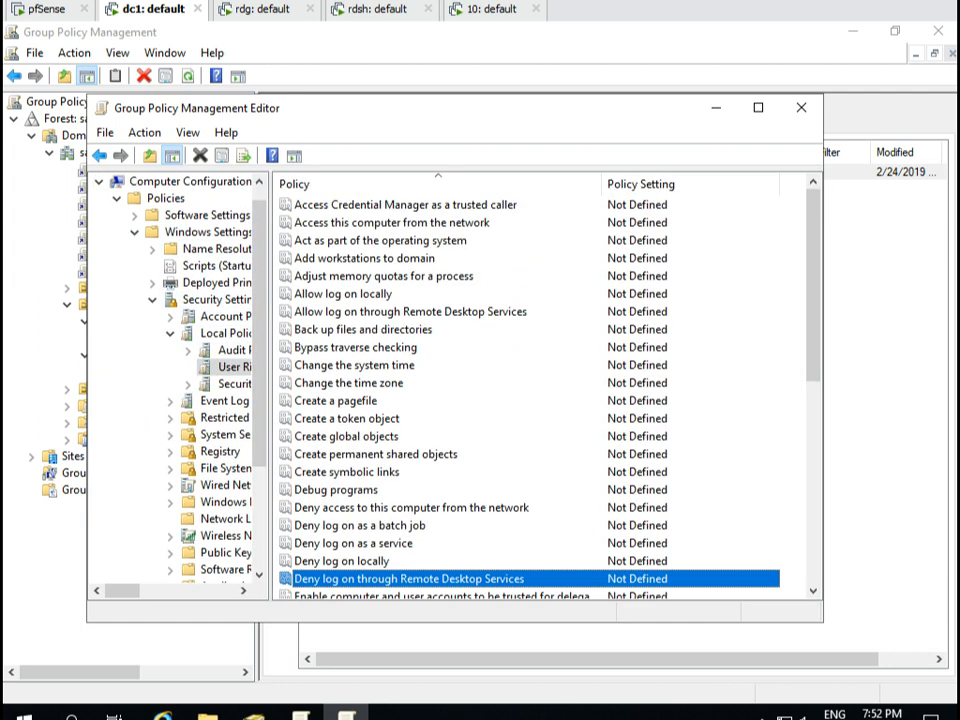
pyautogui.doubleClick(409, 579)
# Define the policy and add the 'authlite 1f tag' group to the deny list.
pyautogui.click(287, 237)
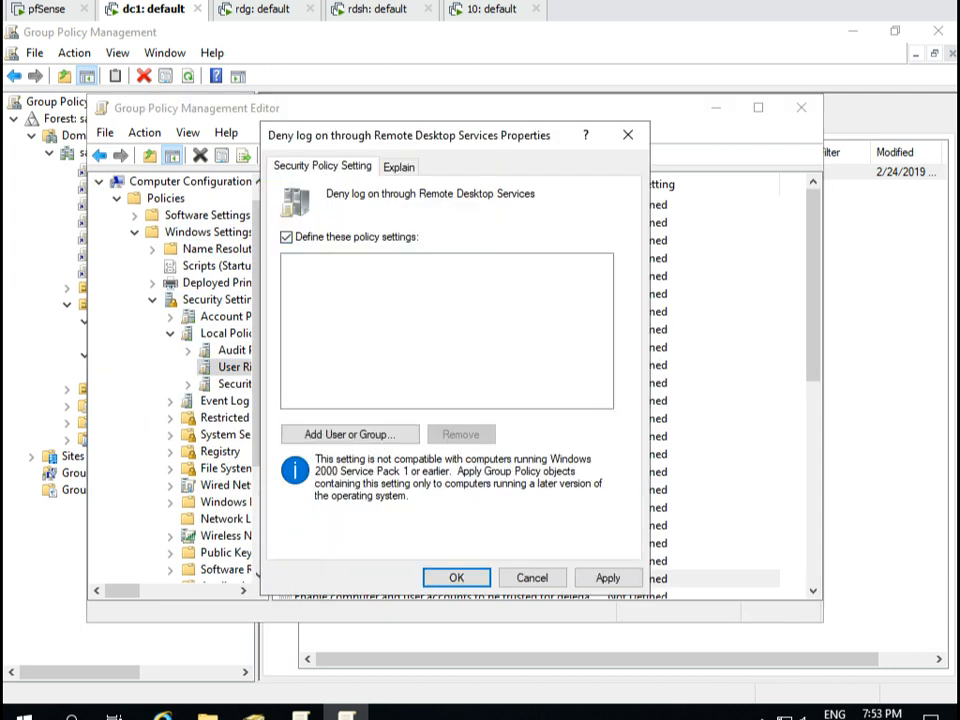
pyautogui.click(350, 434)
pyautogui.click(581, 350)
pyautogui.write('authlite 1f tag')
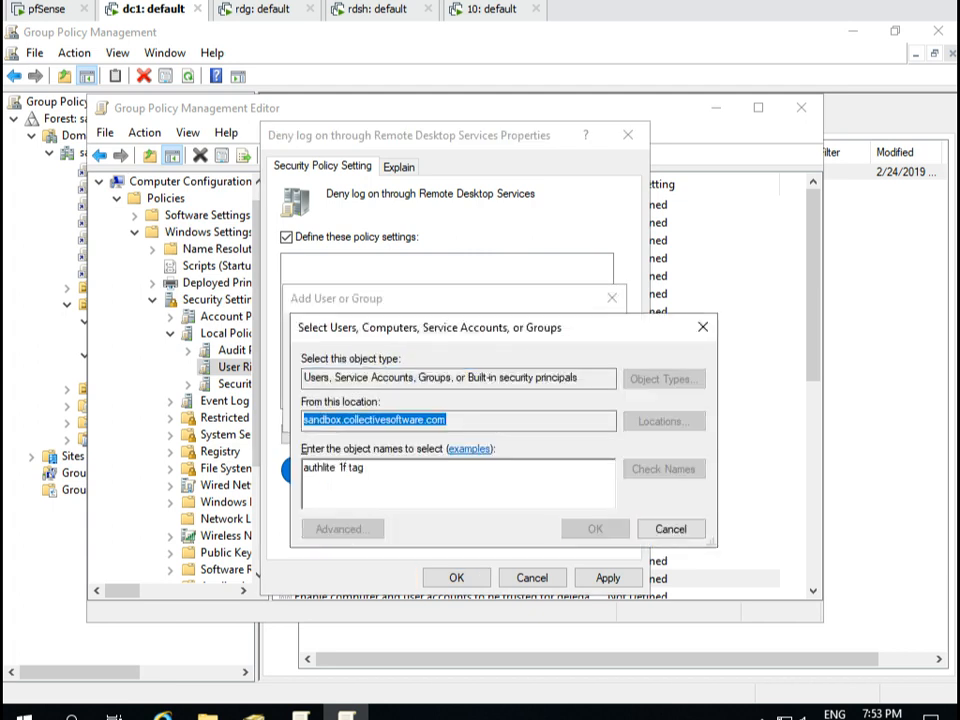
pyautogui.press('Return')
pyautogui.click(505, 411)
pyautogui.press('Return')
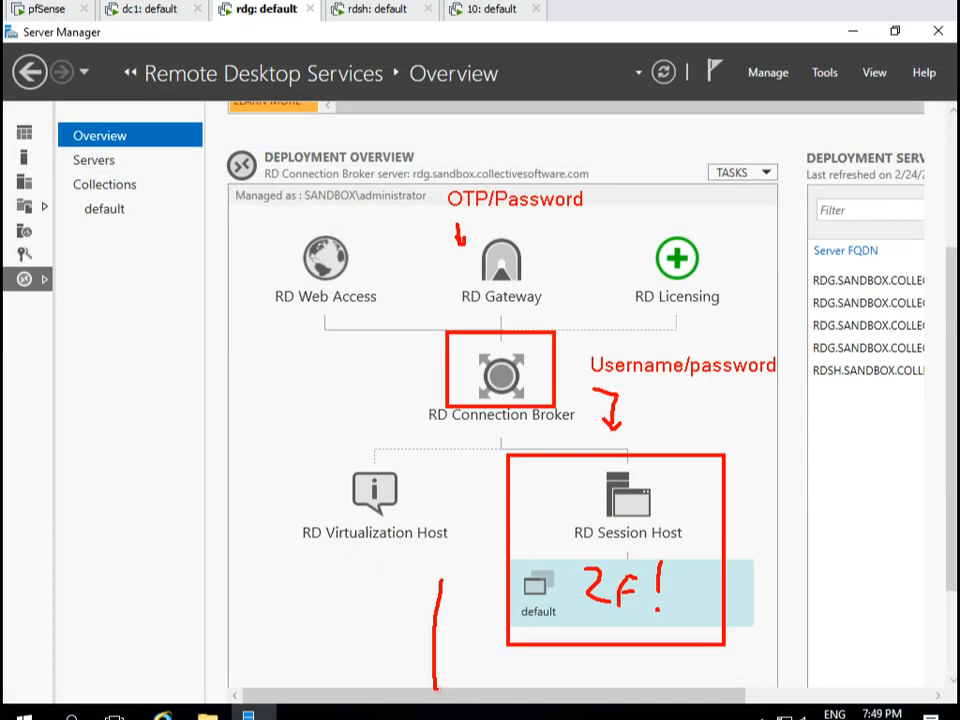
pyautogui.moveTo(436, 583); pyautogui.dragTo(490, 580)
pyautogui.write('tLAN')
pyautogui.press('Escape')
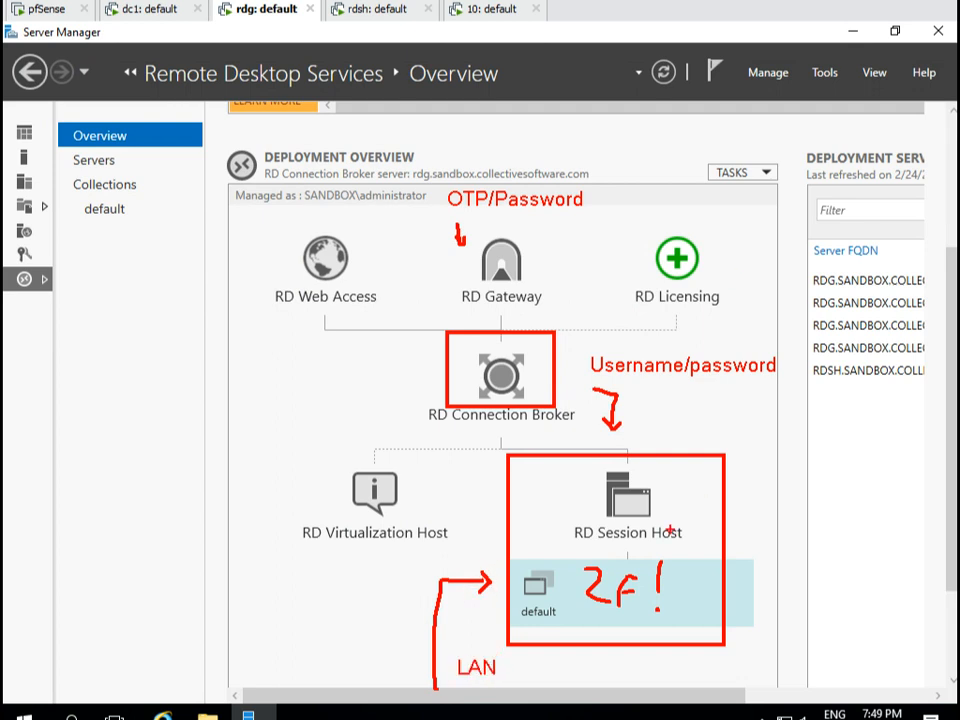
pyautogui.moveTo(697, 520)
pyautogui.mouseDown()
pyautogui.moveTo(698, 547)
pyautogui.moveTo(712, 518)
pyautogui.moveTo(717, 556)
pyautogui.mouseUp()
pyautogui.moveTo(722, 499)
pyautogui.mouseDown()
pyautogui.moveTo(690, 512)
pyautogui.moveTo(686, 568)
pyautogui.moveTo(723, 562)
pyautogui.moveTo(787, 479)
pyautogui.moveTo(788, 496)
pyautogui.mouseUp()
pyautogui.moveTo(727, 538); pyautogui.dragTo(804, 578)
pyautogui.moveTo(784, 579); pyautogui.dragTo(795, 566)
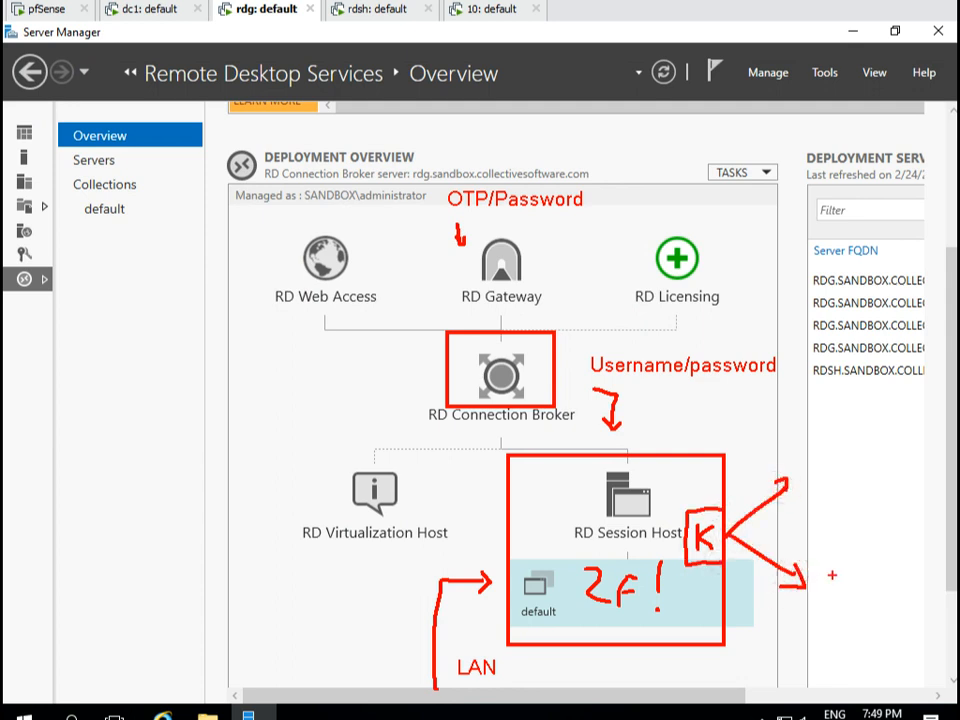
pyautogui.write('tFile')
pyautogui.press('Return')
pyautogui.write('share')
pyautogui.press('Return')
pyautogui.write('etc...')
pyautogui.press('Escape')
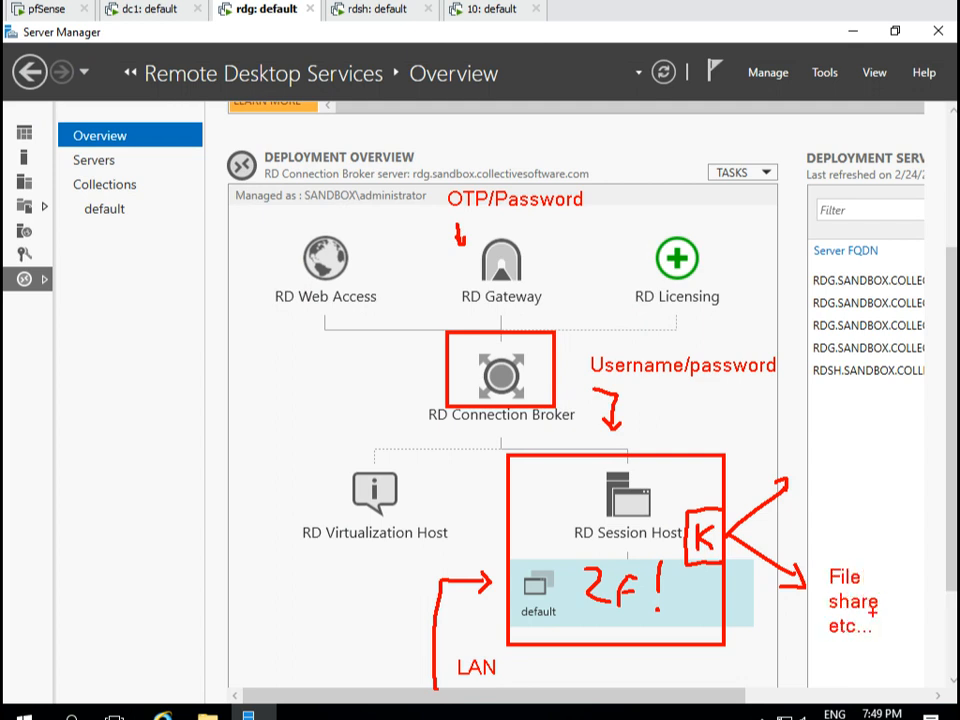
pyautogui.moveTo(858, 545); pyautogui.dragTo(868, 555)
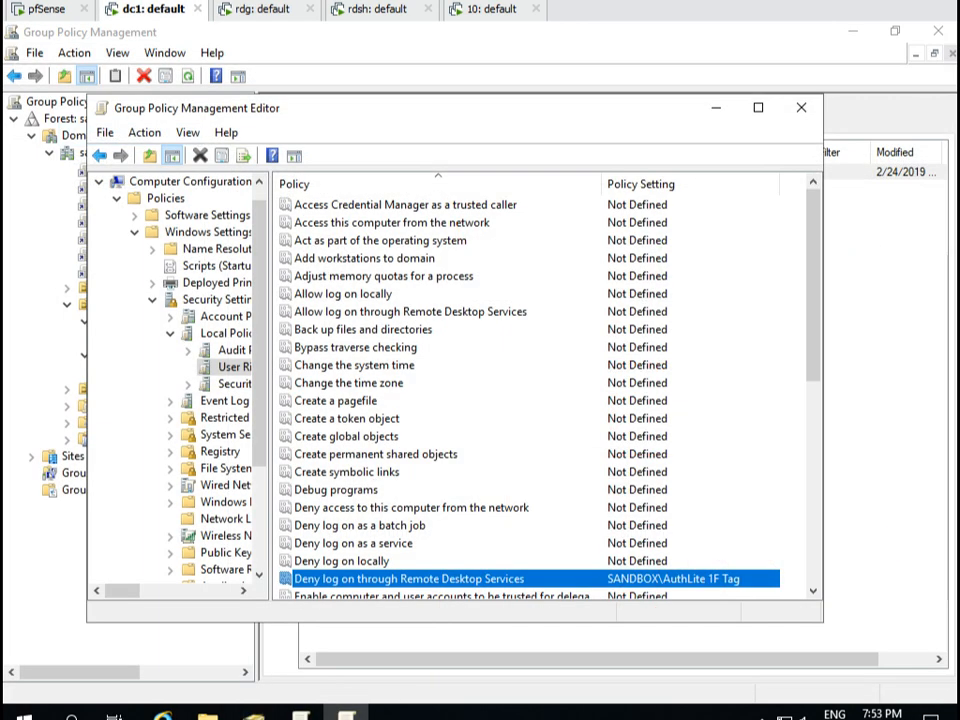
# Define Deny access to this computer from the network with no entries, then close the editor.
pyautogui.doubleClick(412, 508)
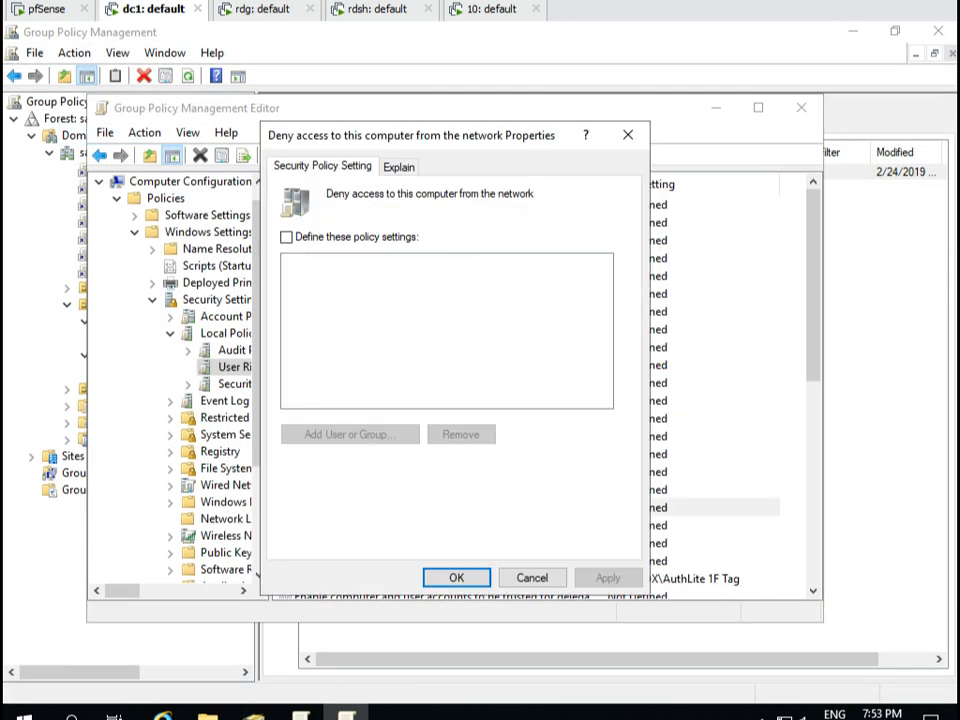
pyautogui.click(287, 237)
pyautogui.click(456, 577)
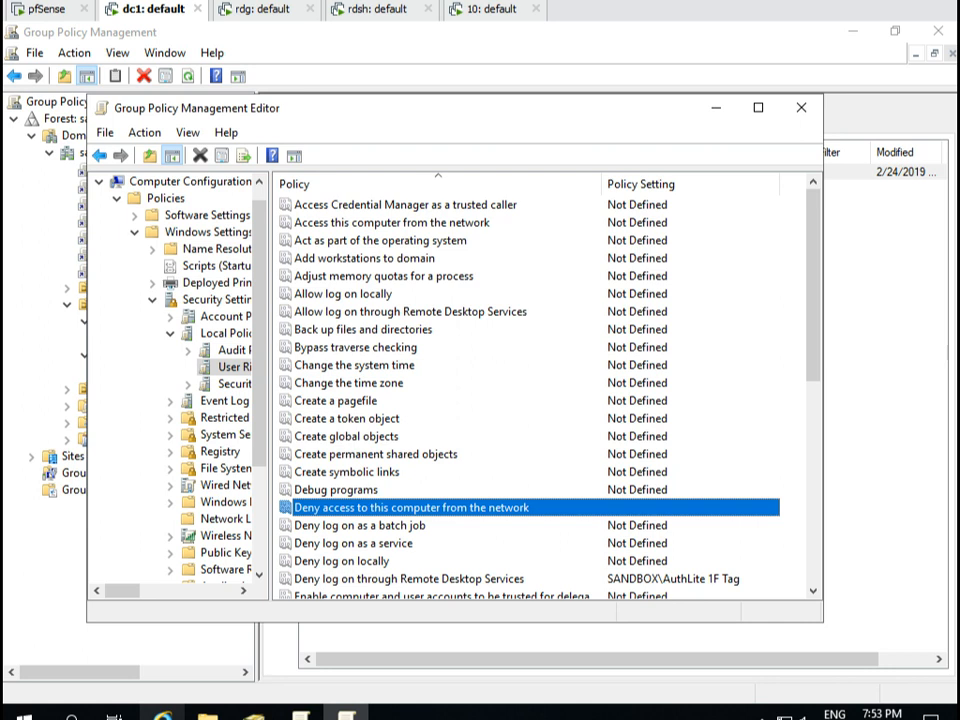
pyautogui.click(801, 107)
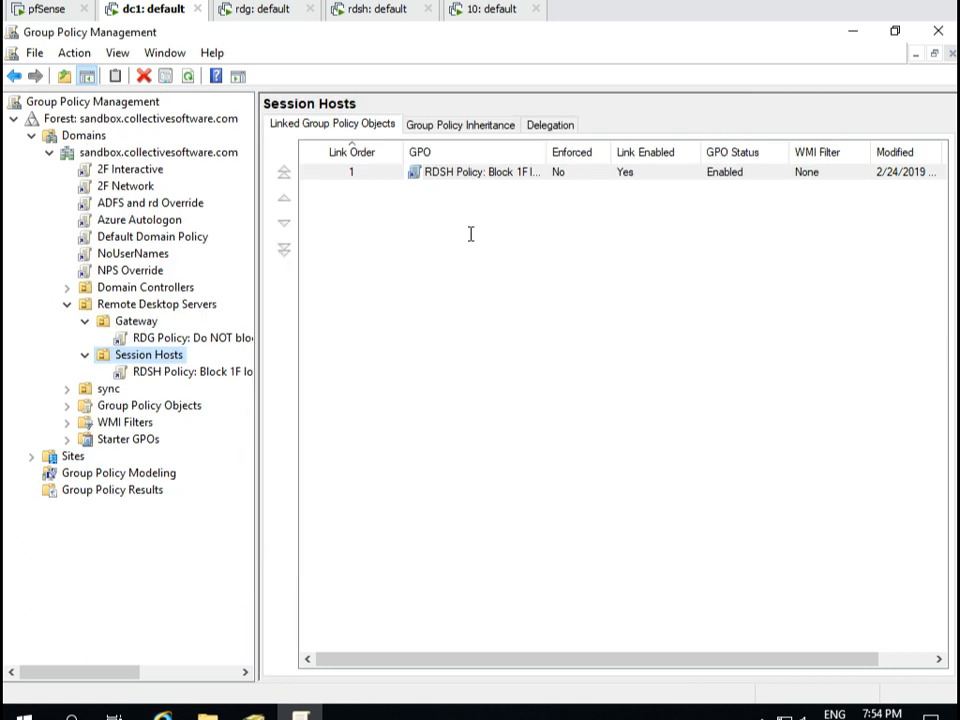
# Create and link 'RDSH Policy: Turn on AuthLite SecondChance OTP collection' to the Session Hosts OU.
pyautogui.rightClick(161, 358)
pyautogui.click(198, 374)
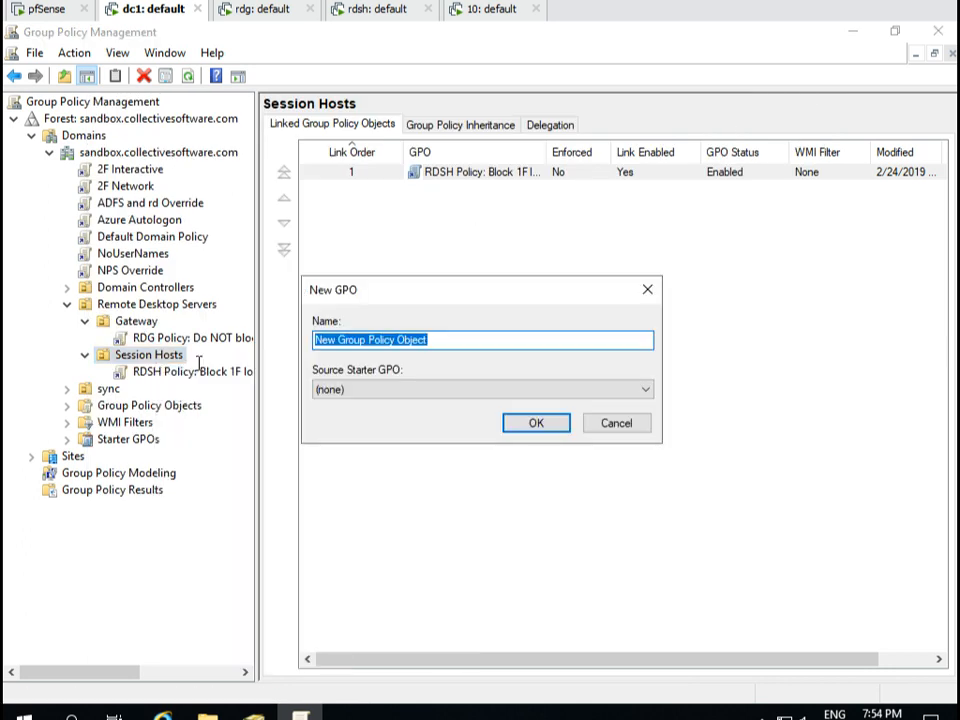
pyautogui.write('RDSH Policy: ')
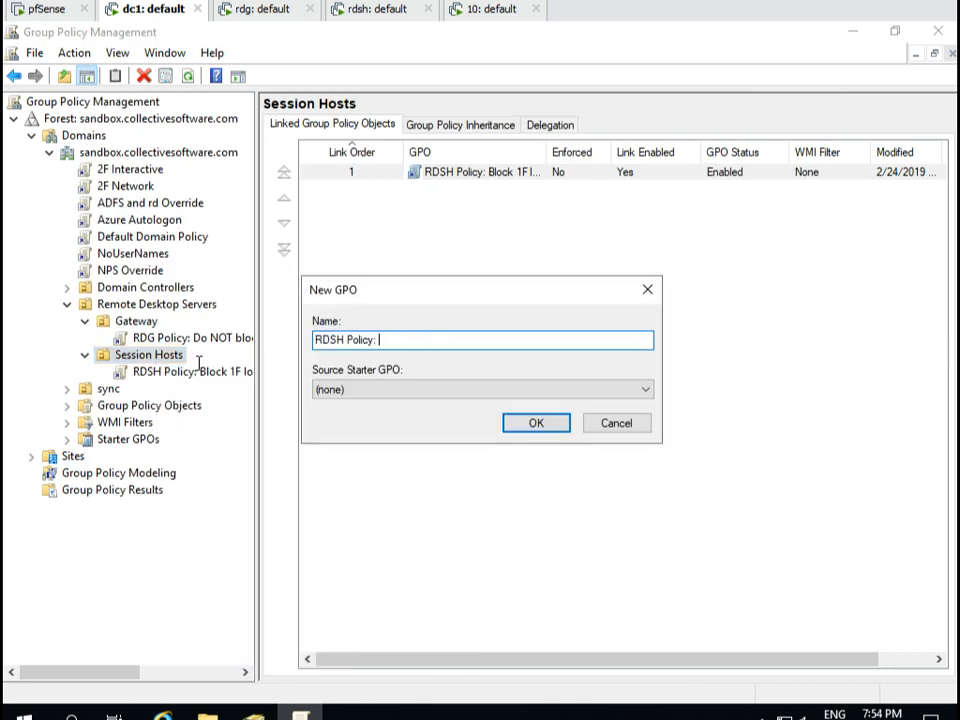
pyautogui.write('Turn AuthLite SecondChance OTP collection')
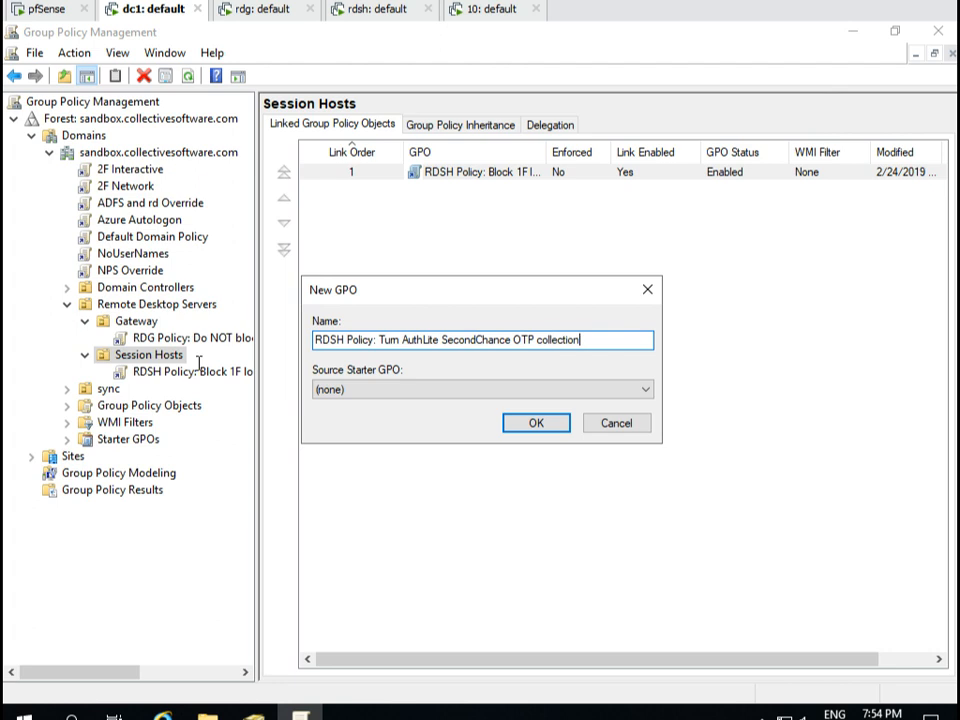
pyautogui.click(402, 340)
pyautogui.write('on')
pyautogui.click(535, 424)
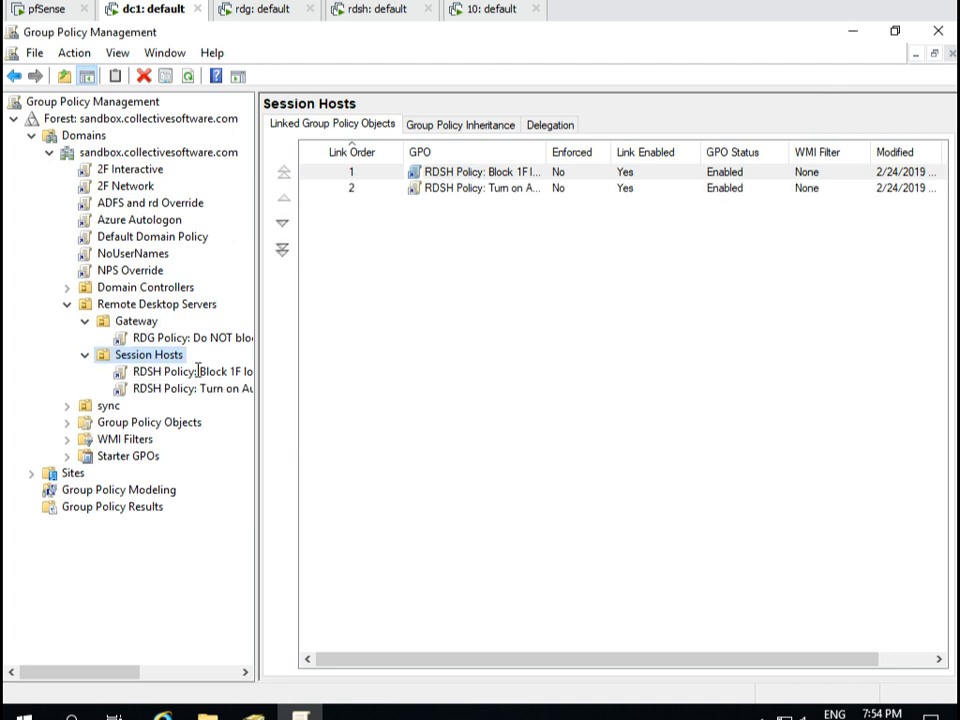
pyautogui.rightClick(190, 388)
# In the GPO's Computer Preferences, start a new Registry Item under Windows Settings > Registry.
pyautogui.click(225, 397)
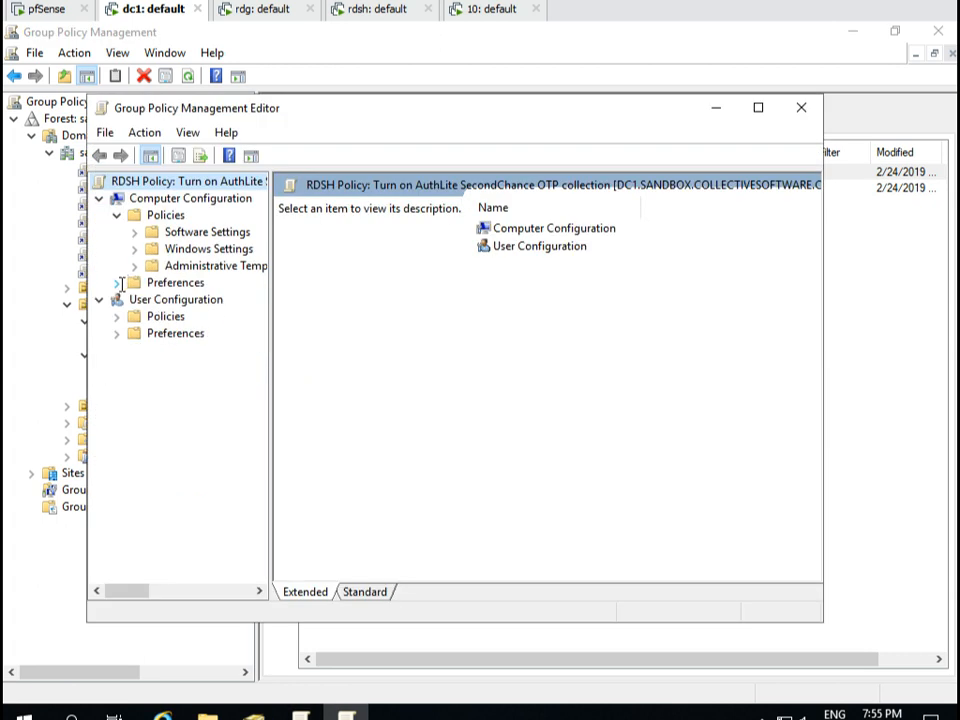
pyautogui.click(116, 282)
pyautogui.click(134, 299)
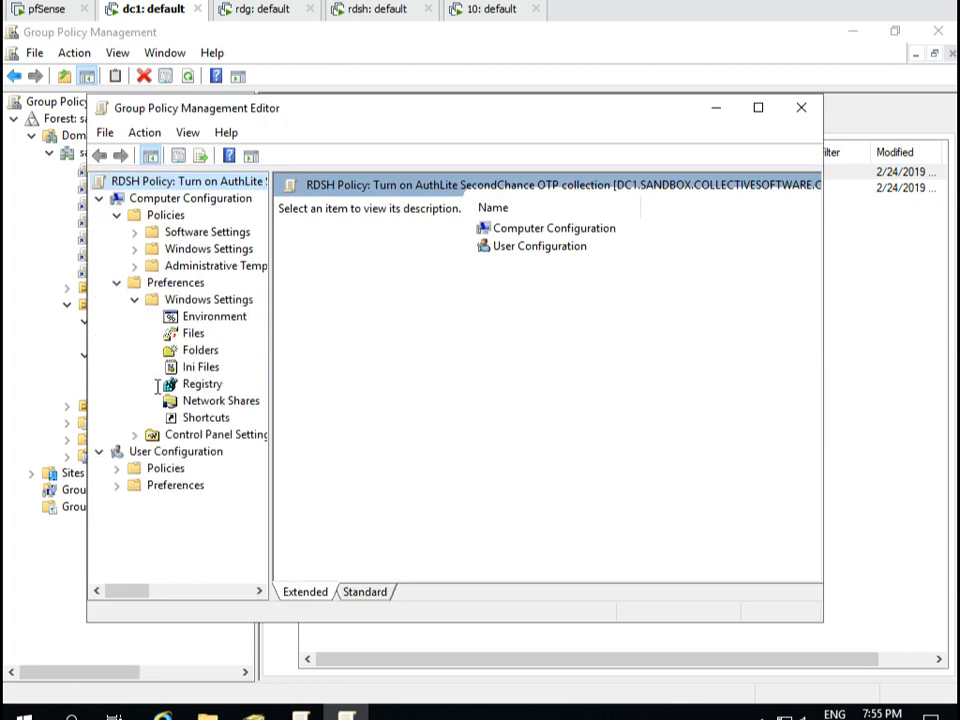
pyautogui.click(200, 385)
pyautogui.rightClick(194, 388)
pyautogui.moveTo(240, 398)
pyautogui.click(356, 398)
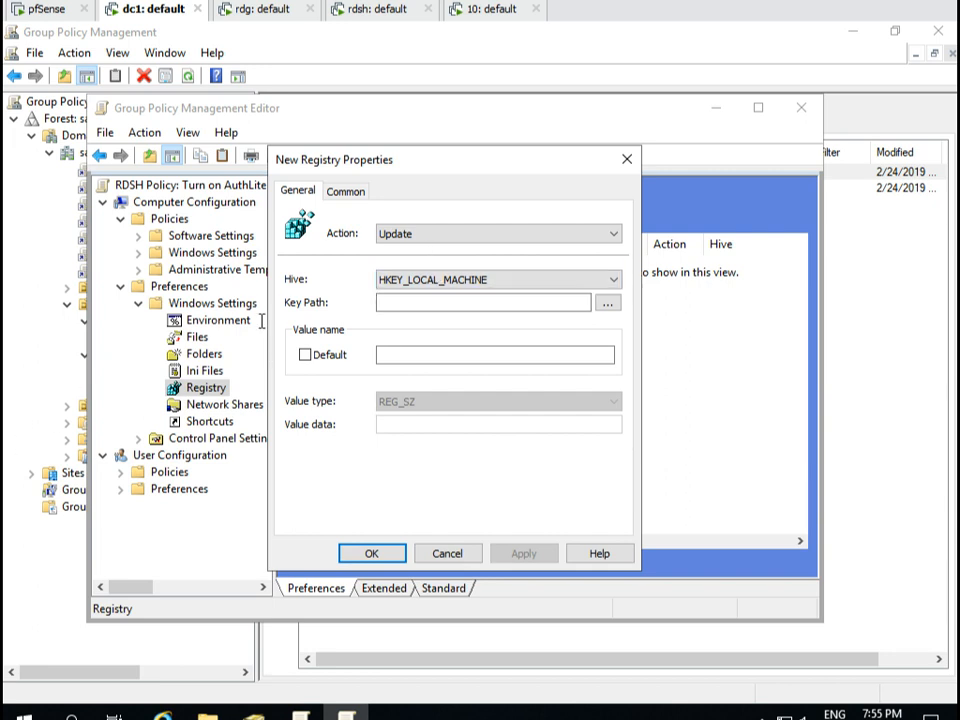
# Set key Software\Policies\Collective Software\AuthLite, value CredprovSecondChance = true, save, and close the editor.
pyautogui.click(469, 300)
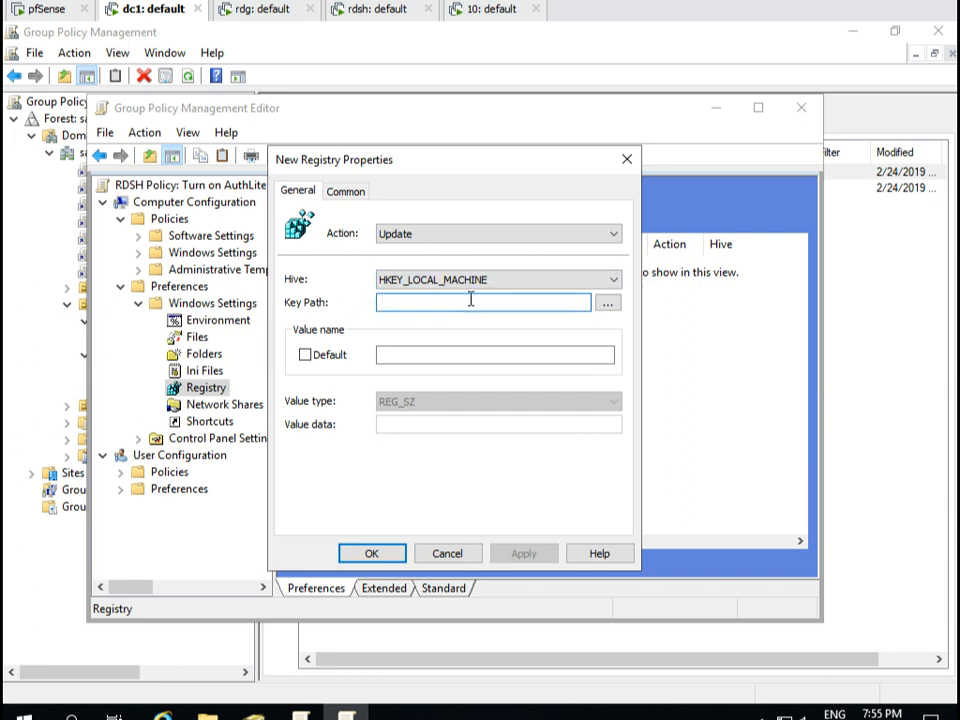
pyautogui.write('Software\\Po')
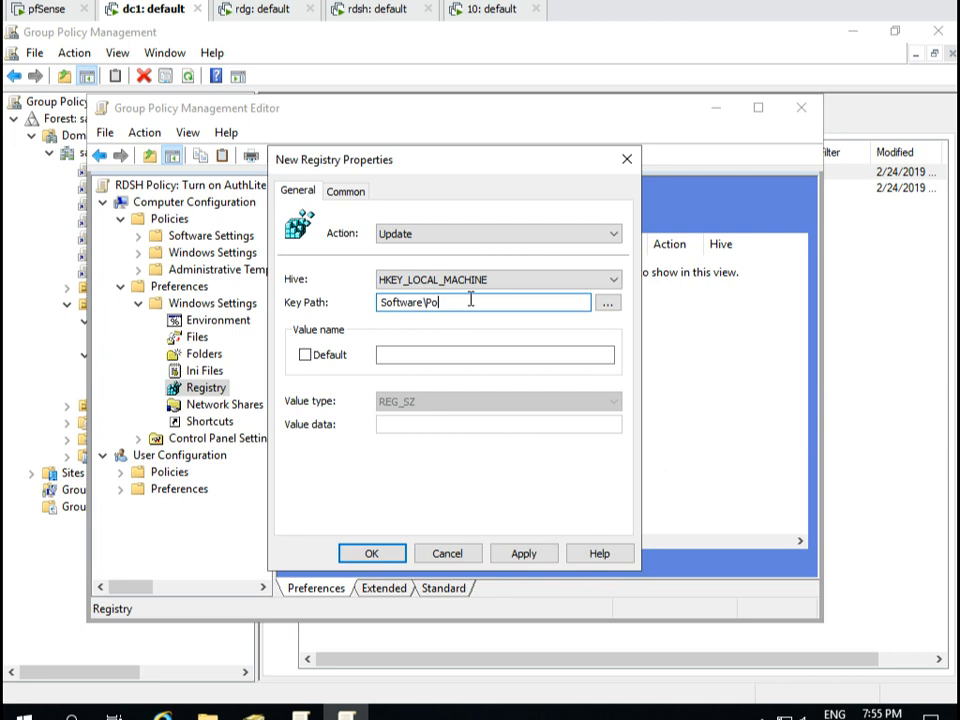
pyautogui.write('licies\\Collective Software\\')
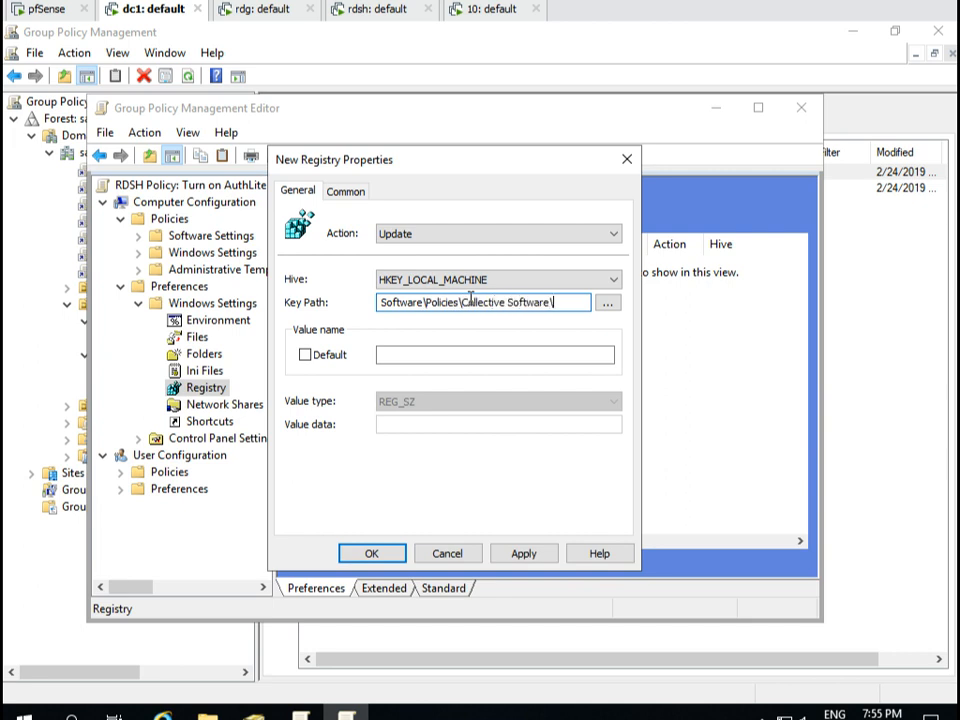
pyautogui.write('AuthLite')
pyautogui.press('Tab')
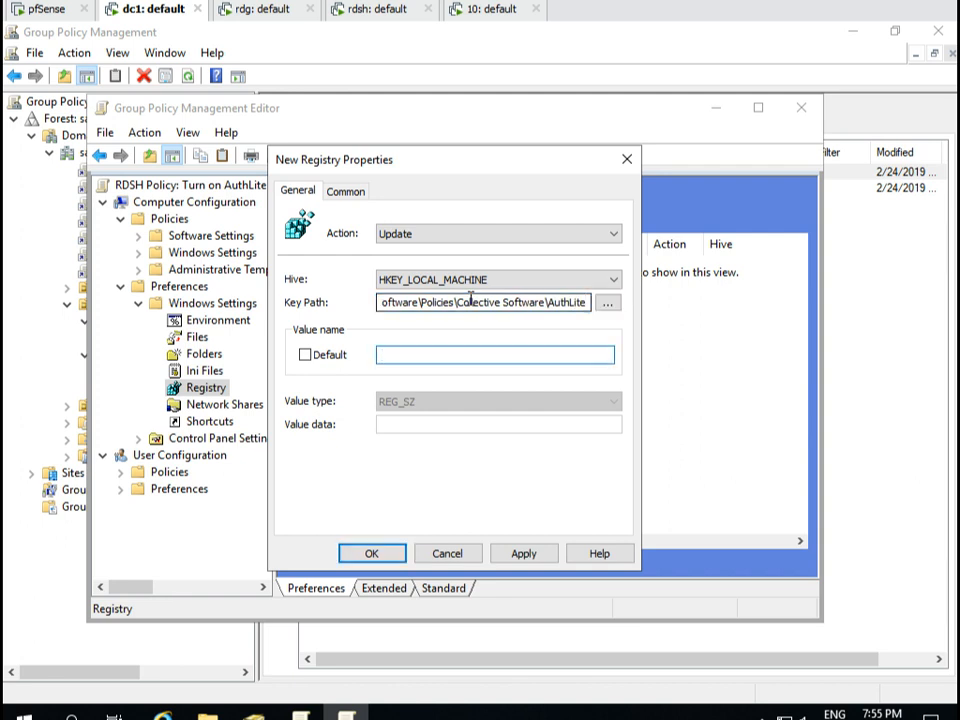
pyautogui.write('CredprovSecondChance')
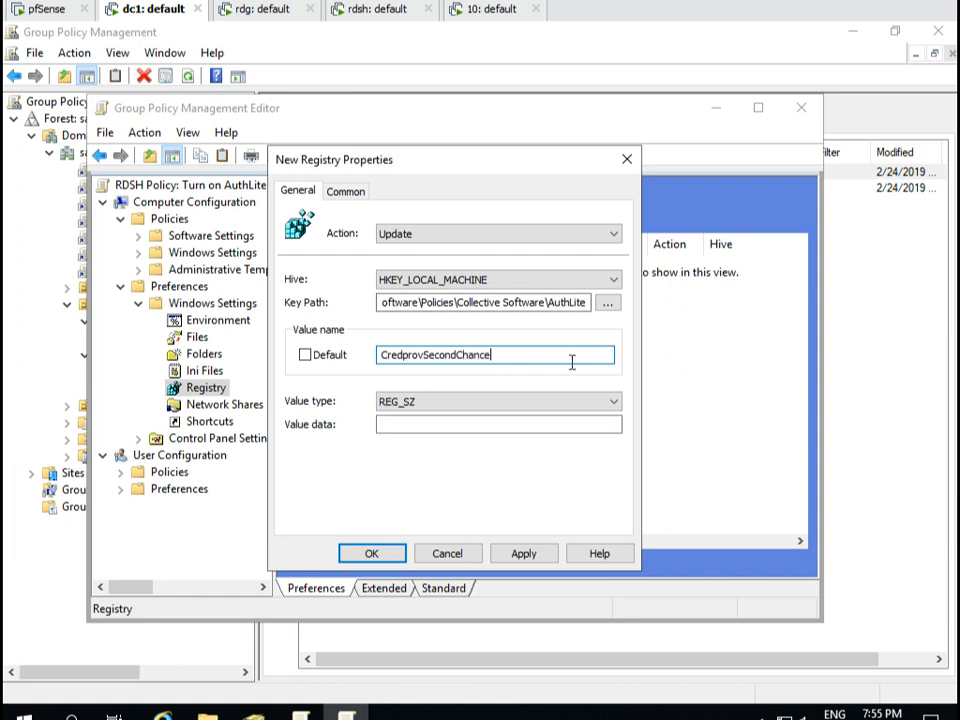
pyautogui.click(531, 425)
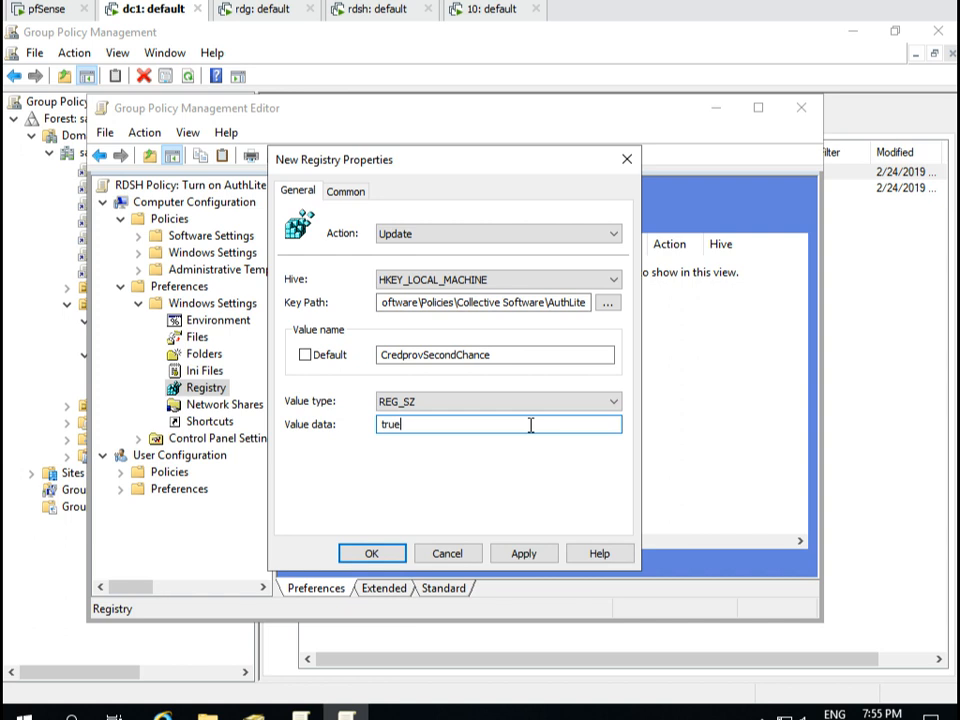
pyautogui.moveTo(472, 303); pyautogui.dragTo(387, 310)
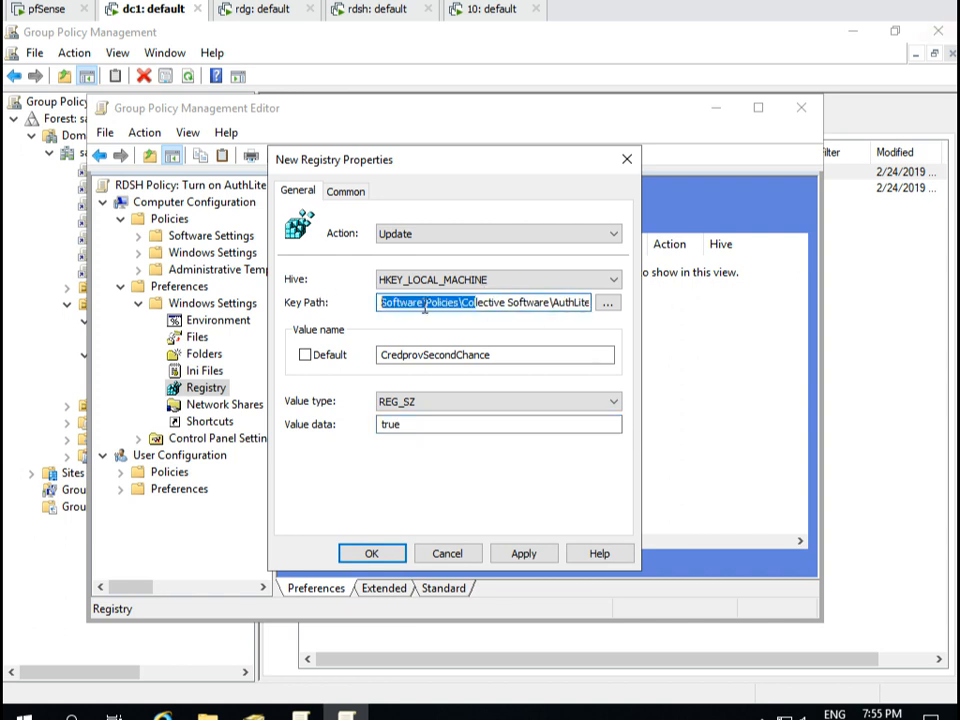
pyautogui.moveTo(446, 302); pyautogui.dragTo(608, 313)
pyautogui.moveTo(549, 356); pyautogui.dragTo(320, 350)
pyautogui.click(508, 359)
pyautogui.moveTo(448, 426); pyautogui.dragTo(340, 431)
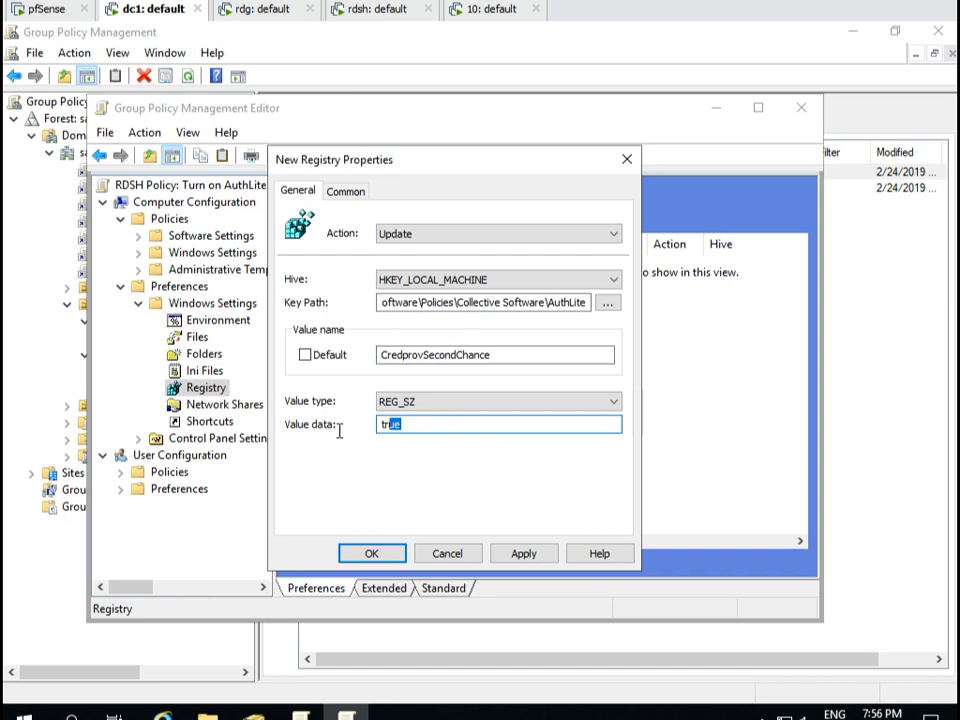
pyautogui.click(372, 553)
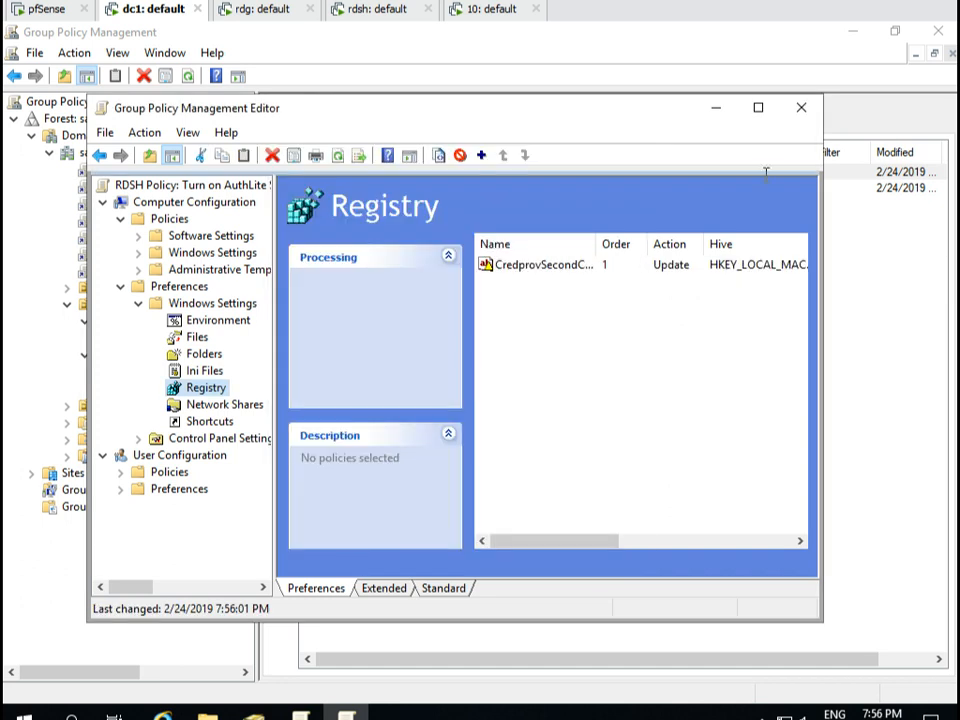
pyautogui.click(801, 107)
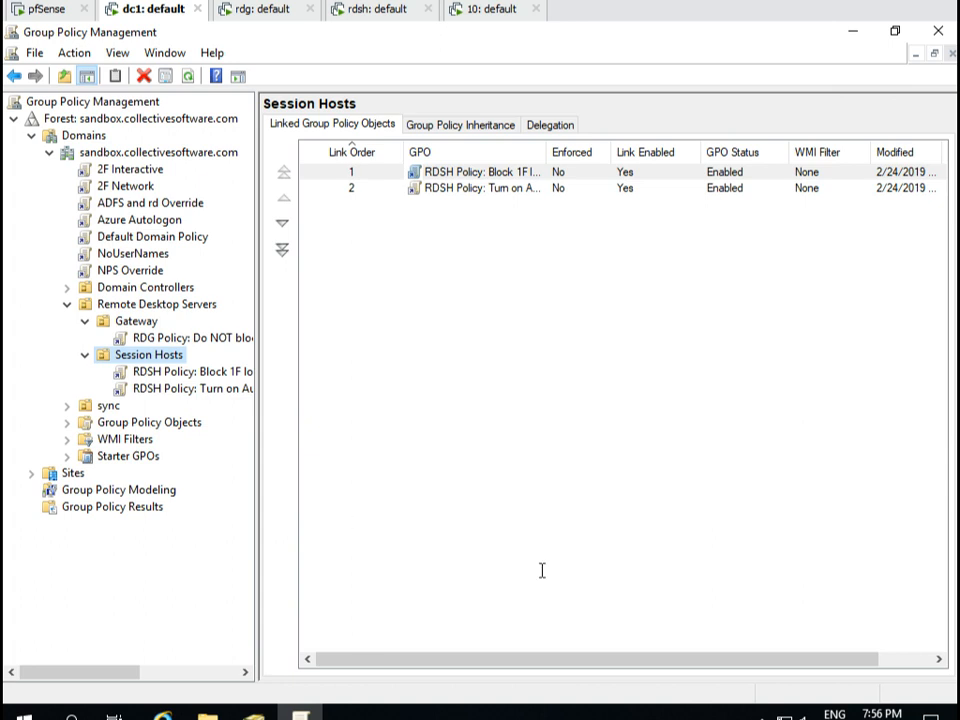
# On the session host VM, browse the Start menu's AuthLite program folder.
pyautogui.click(386, 8)
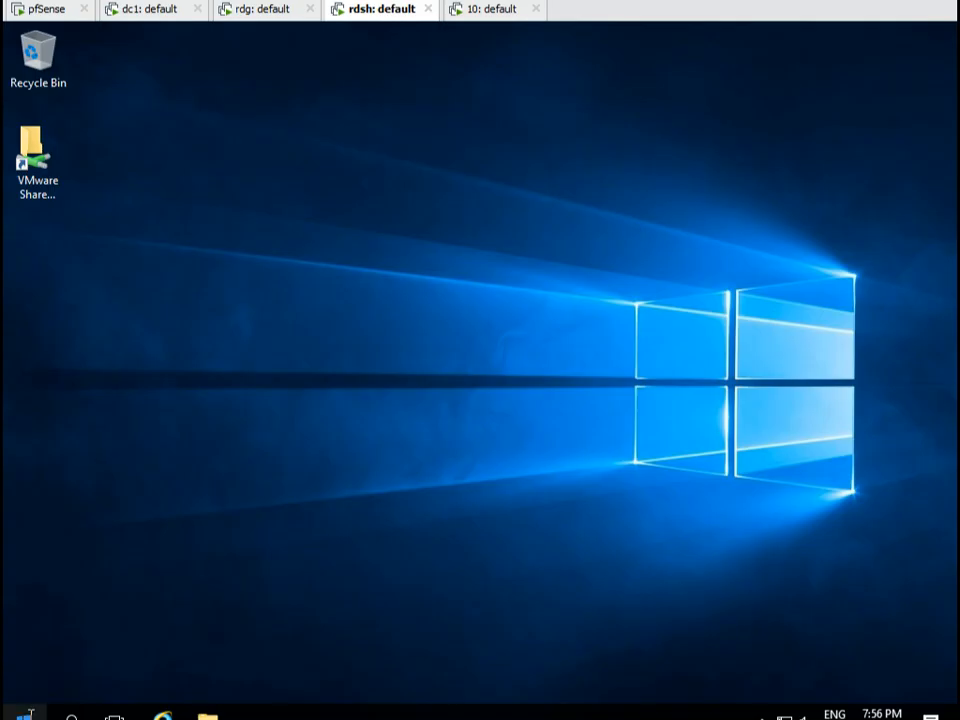
pyautogui.click(20, 710)
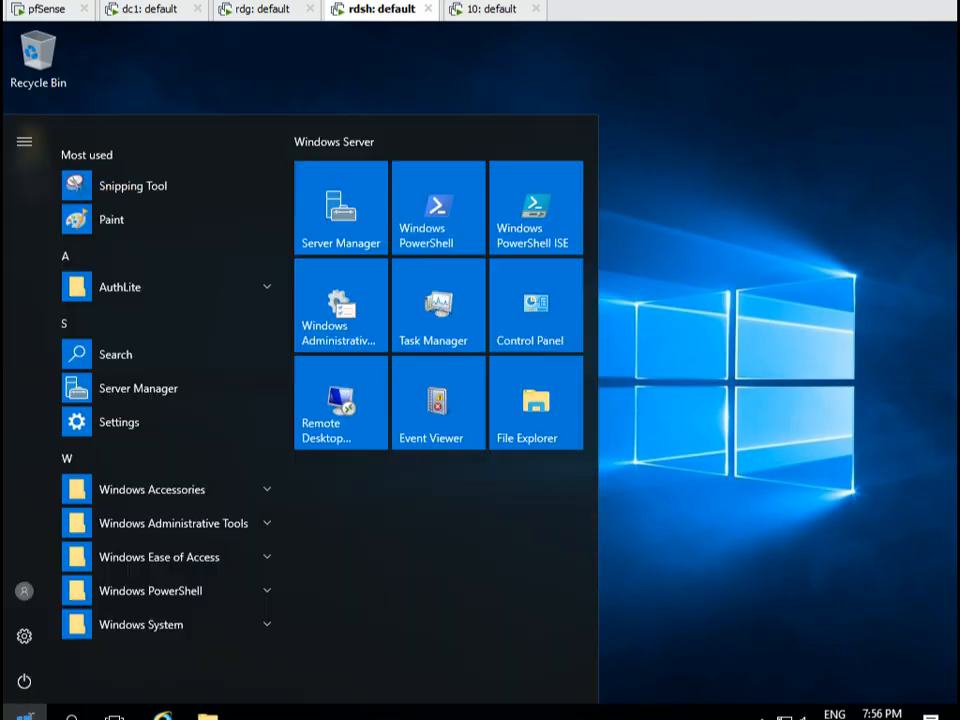
pyautogui.click(149, 283)
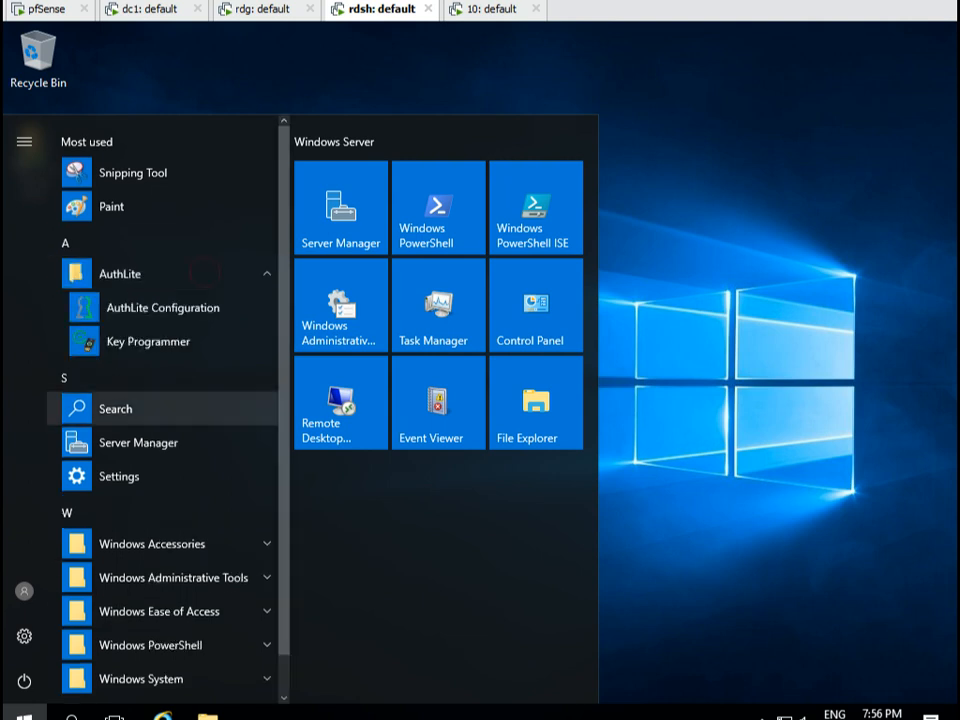
pyautogui.hotkey('ctrl', '2')
pyautogui.moveTo(205, 271); pyautogui.dragTo(9, 398)
pyautogui.press('Escape')
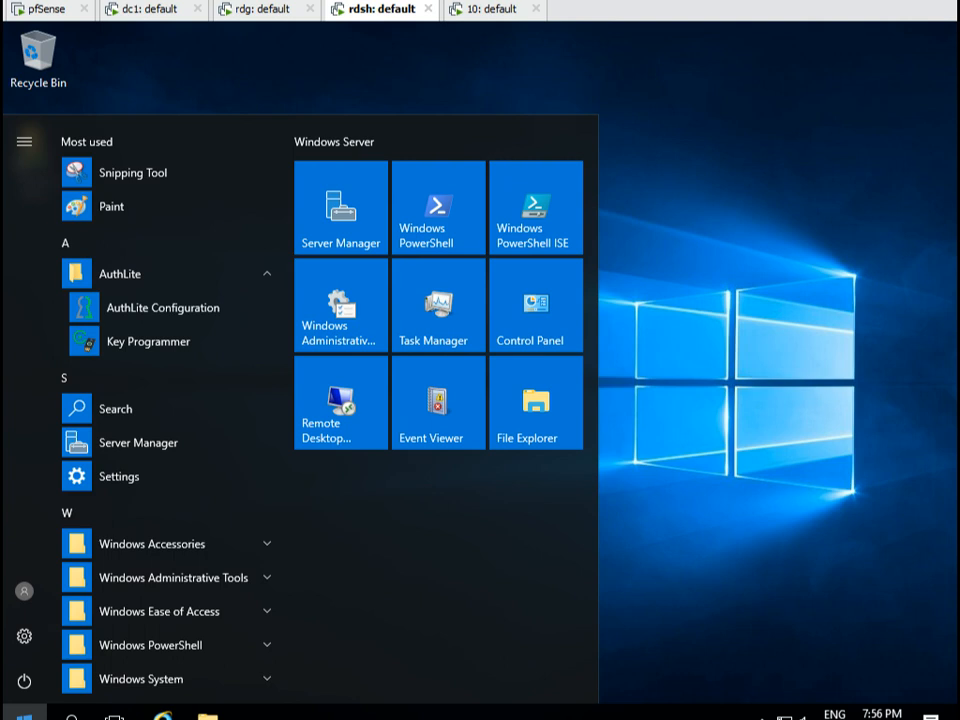
# Run gpupdate on the session host and on the gateway machine.
pyautogui.press('super')
pyautogui.press('super')
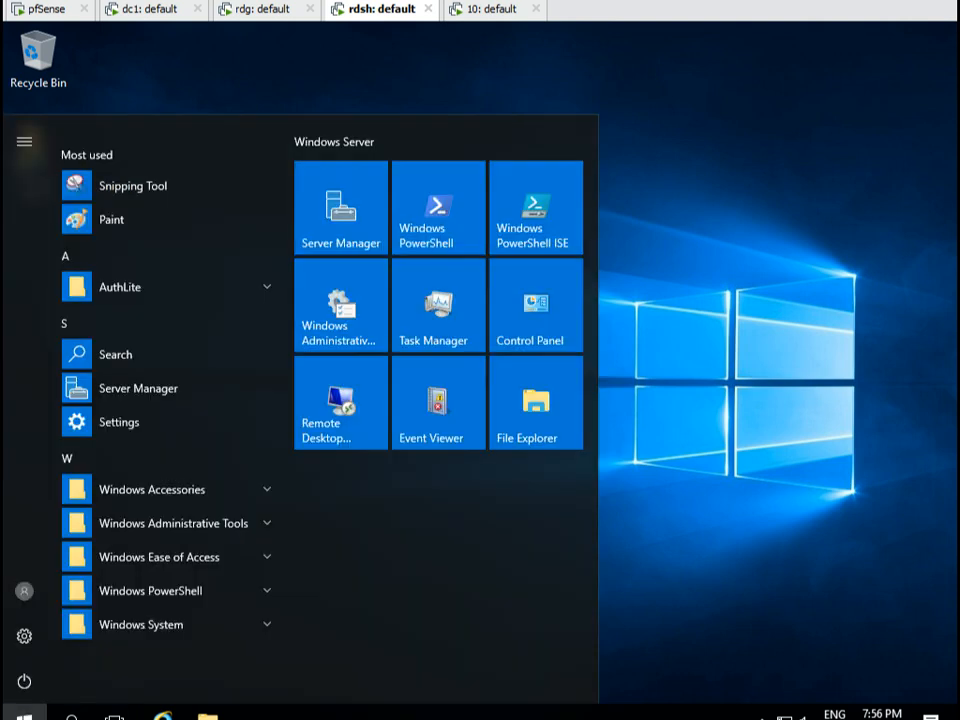
pyautogui.write('gpupdate')
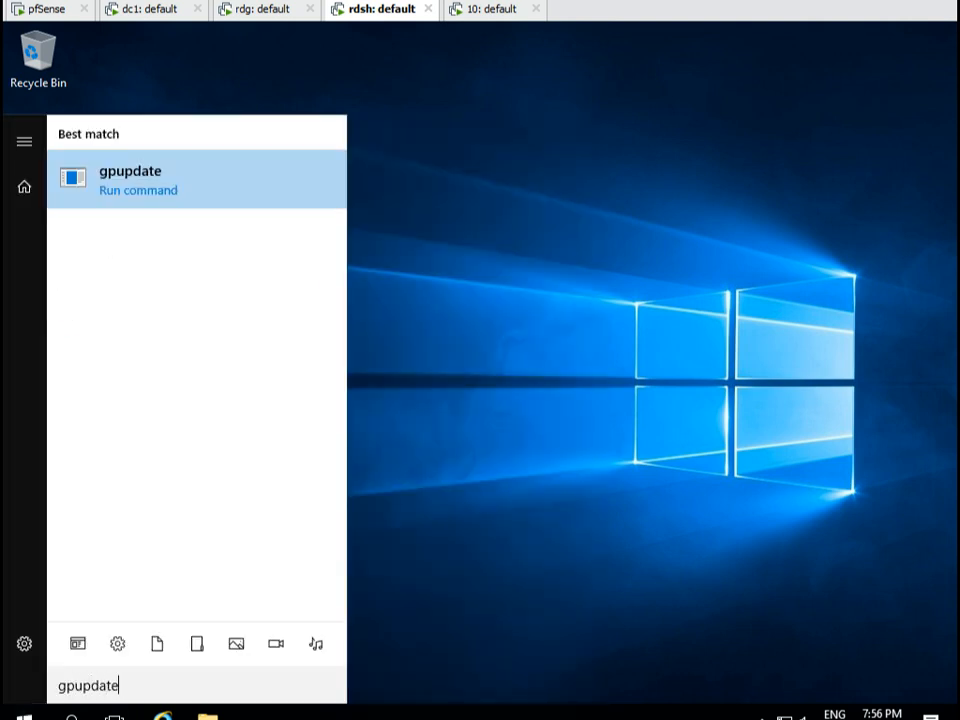
pyautogui.press('Return')
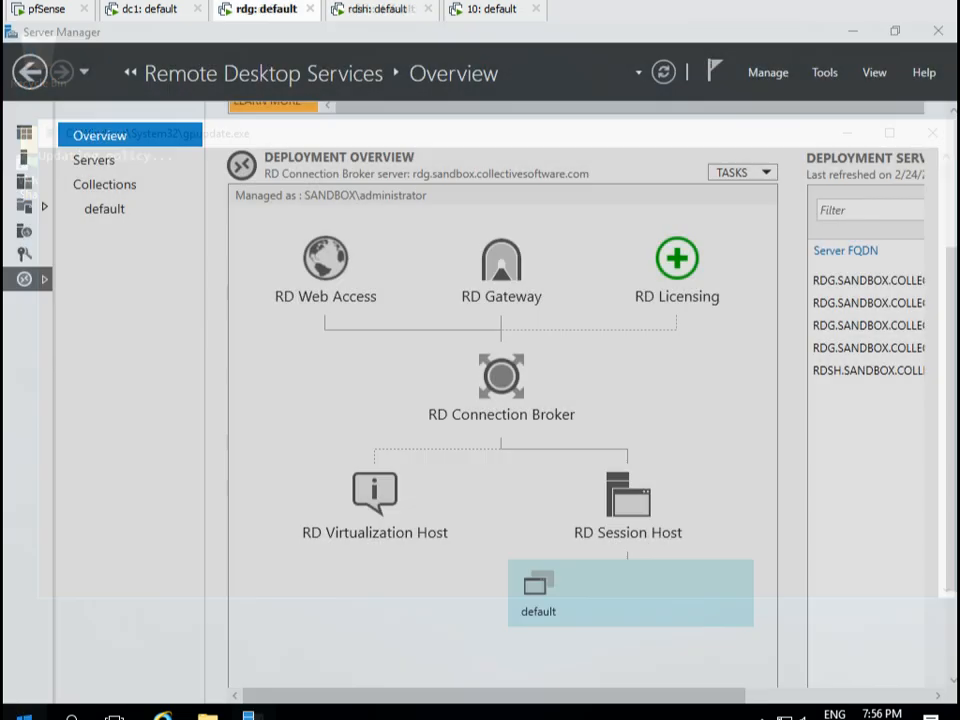
pyautogui.press('super')
pyautogui.write('gpupdate')
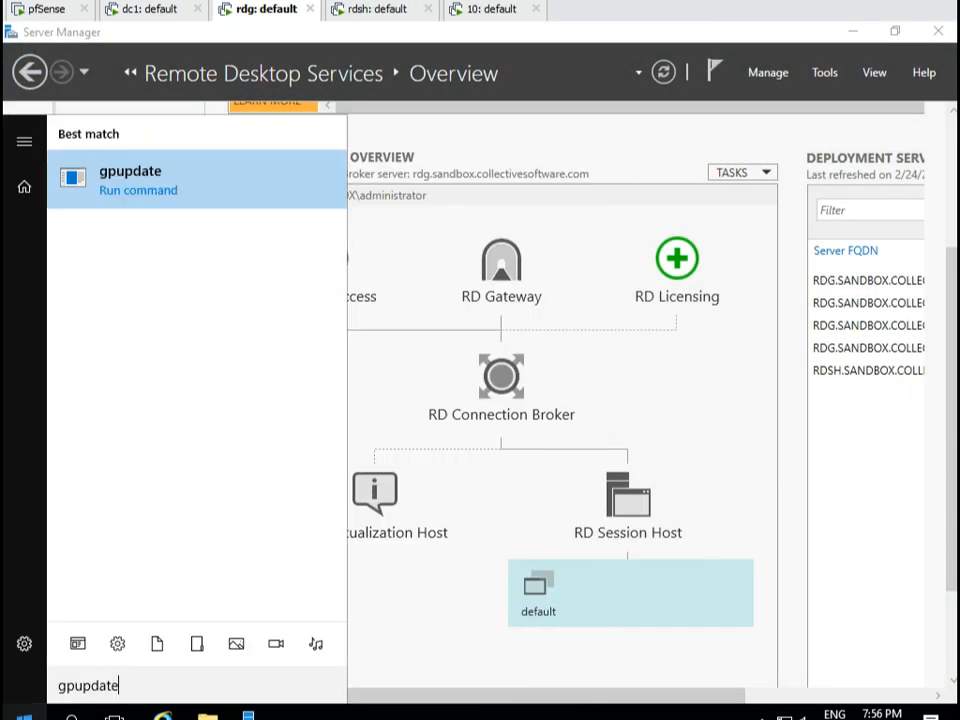
pyautogui.press('Return')
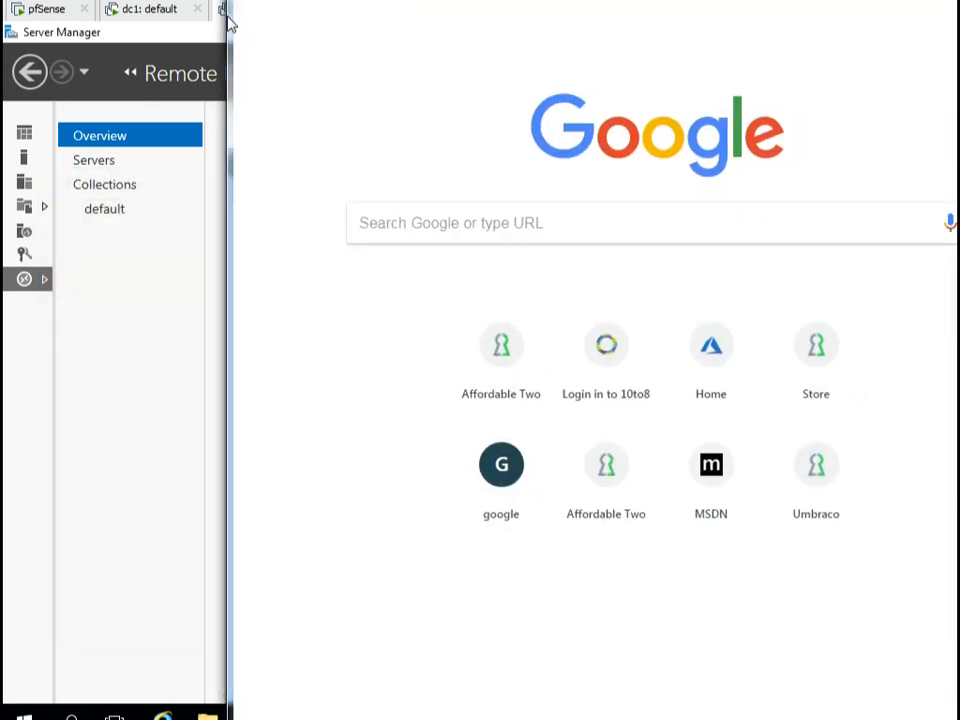
pyautogui.moveTo(227, 17); pyautogui.dragTo(754, 25)
pyautogui.write('https://rdg.sandbox.collectivesoftware.com/RDWeb/webclient/')
pyautogui.press('Return')
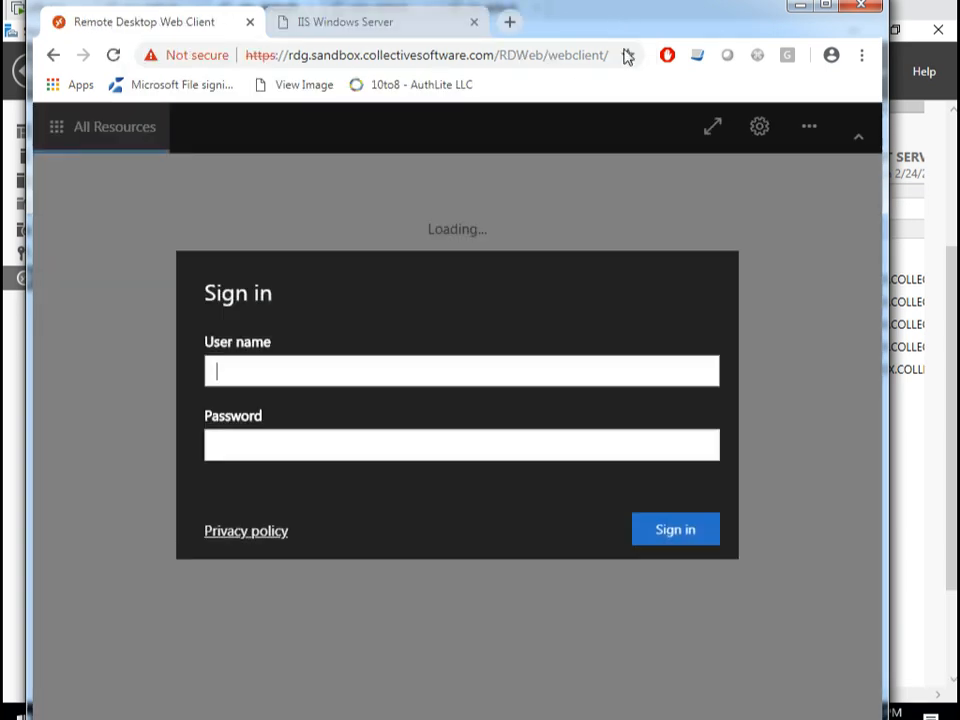
# Sign in to the RD Web Client with the test user's credentials and launch the default desktop.
pyautogui.write('duser1')
pyautogui.press('Tab')
pyautogui.write('••••••••••••')
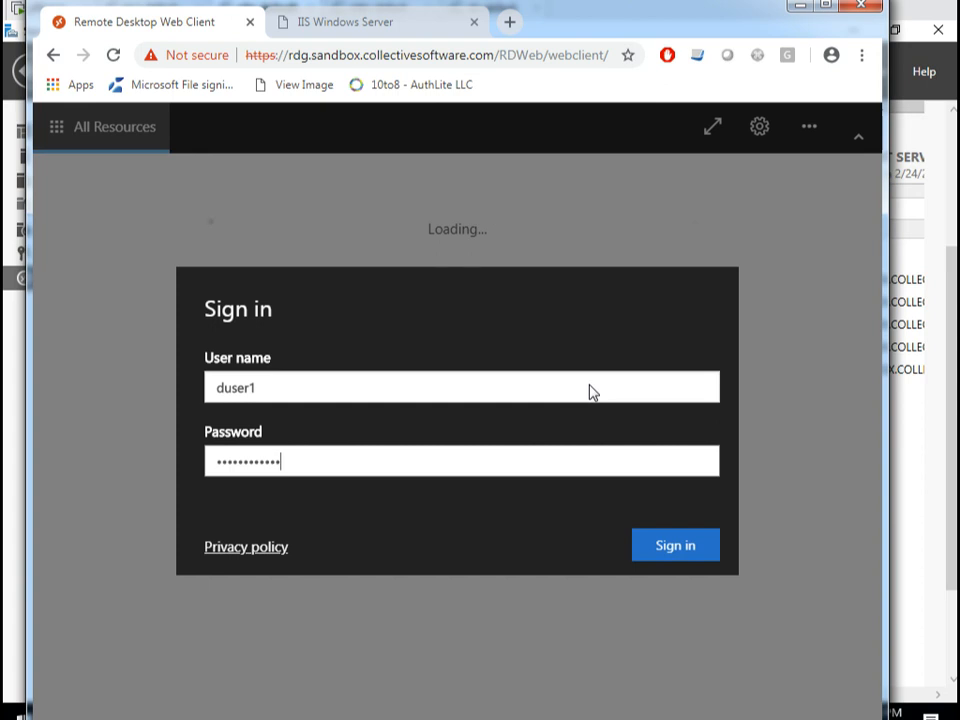
pyautogui.hotkey('ctrl', 'a')
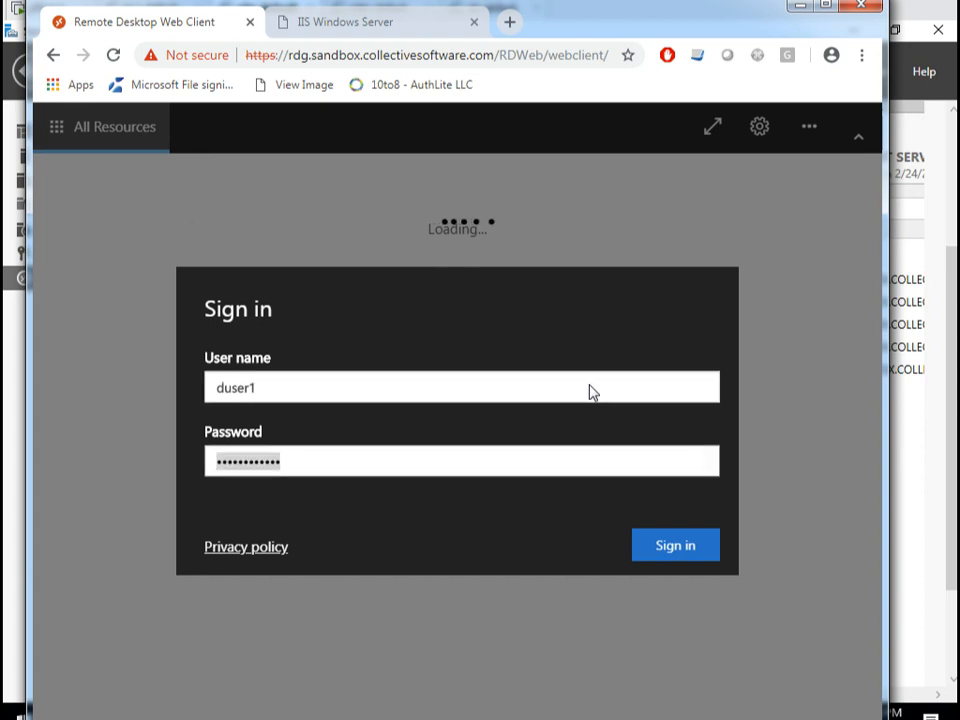
pyautogui.press('Return')
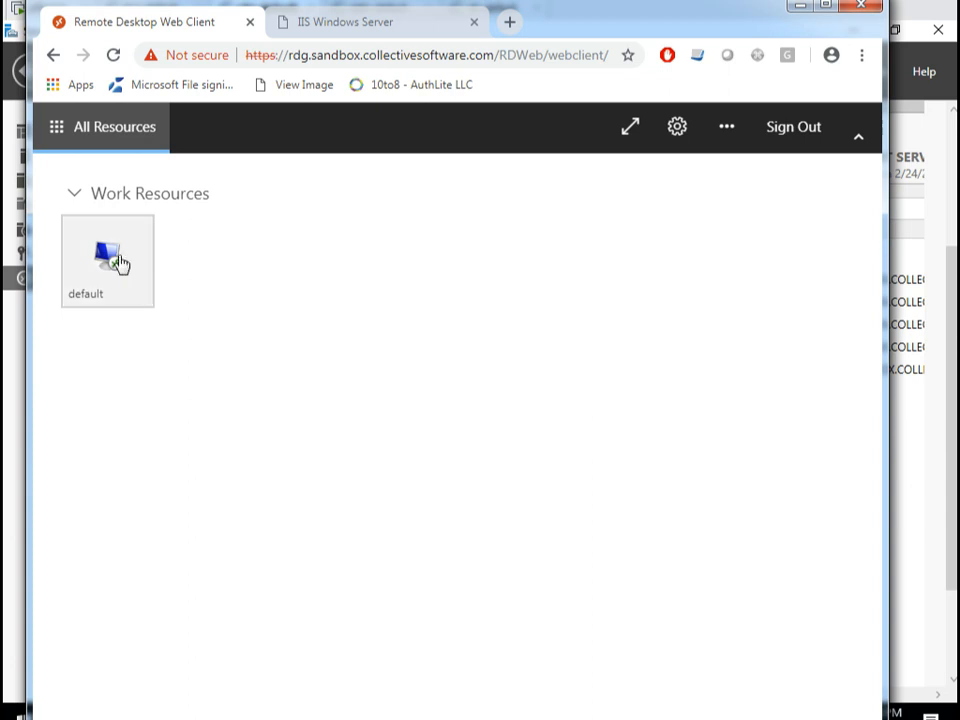
pyautogui.click(119, 262)
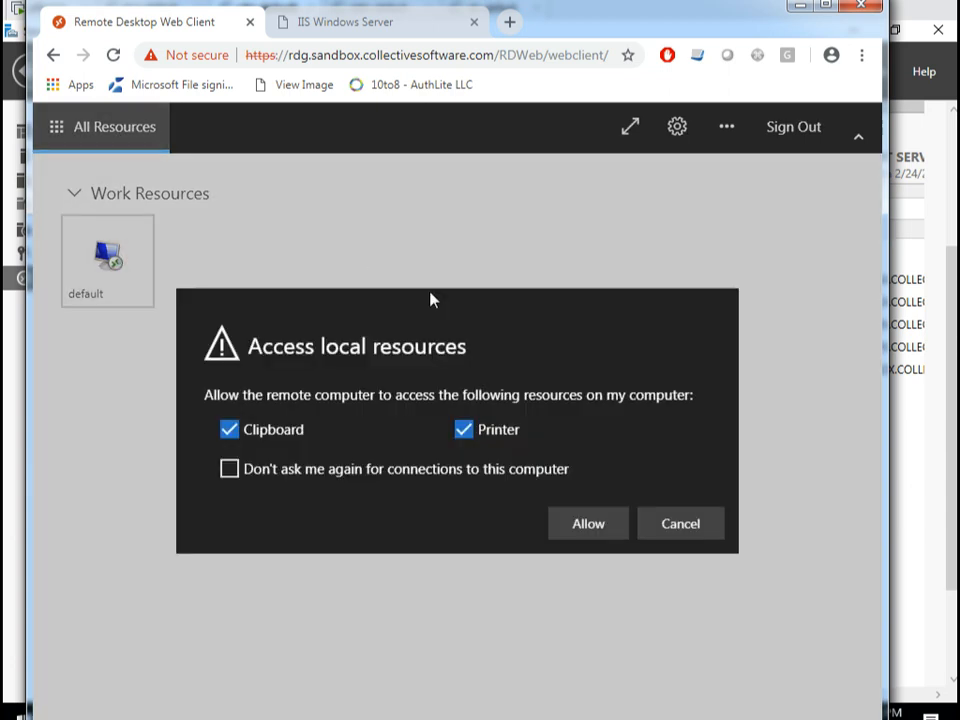
# Allow local resource access, enter the one-time passcode, and sign in to the remote session.
pyautogui.click(611, 533)
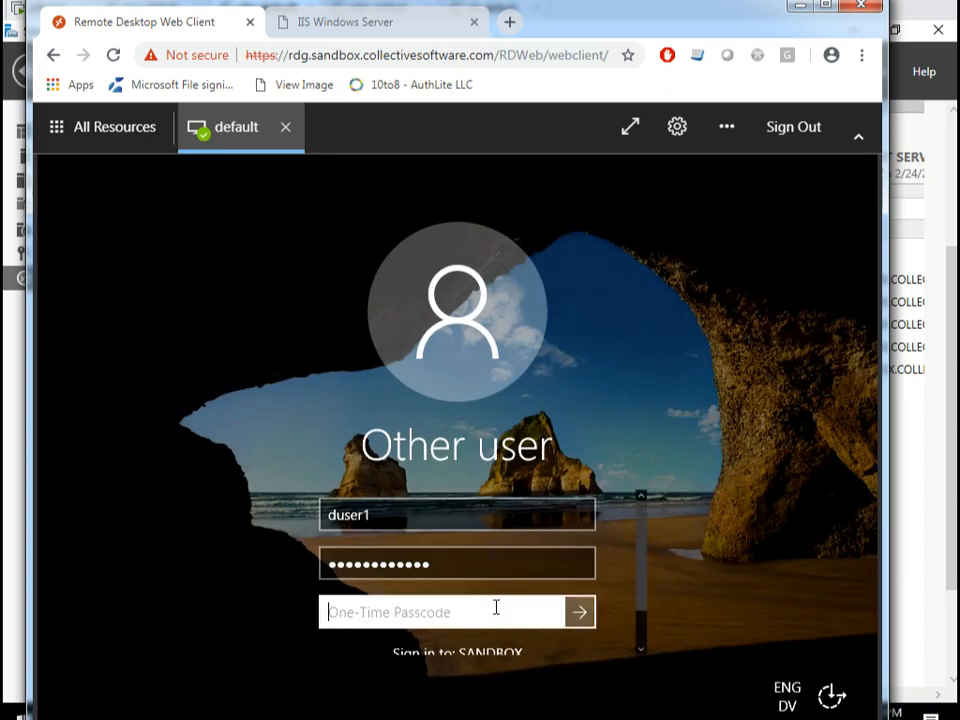
pyautogui.hotkey('ctrl', 'v')
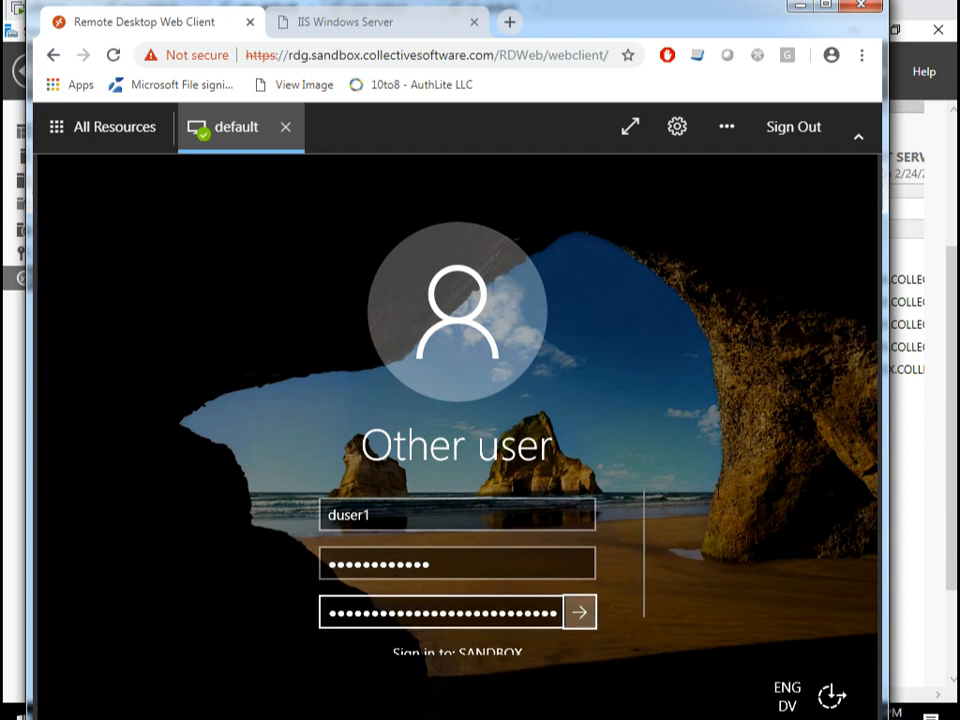
pyautogui.click(581, 615)
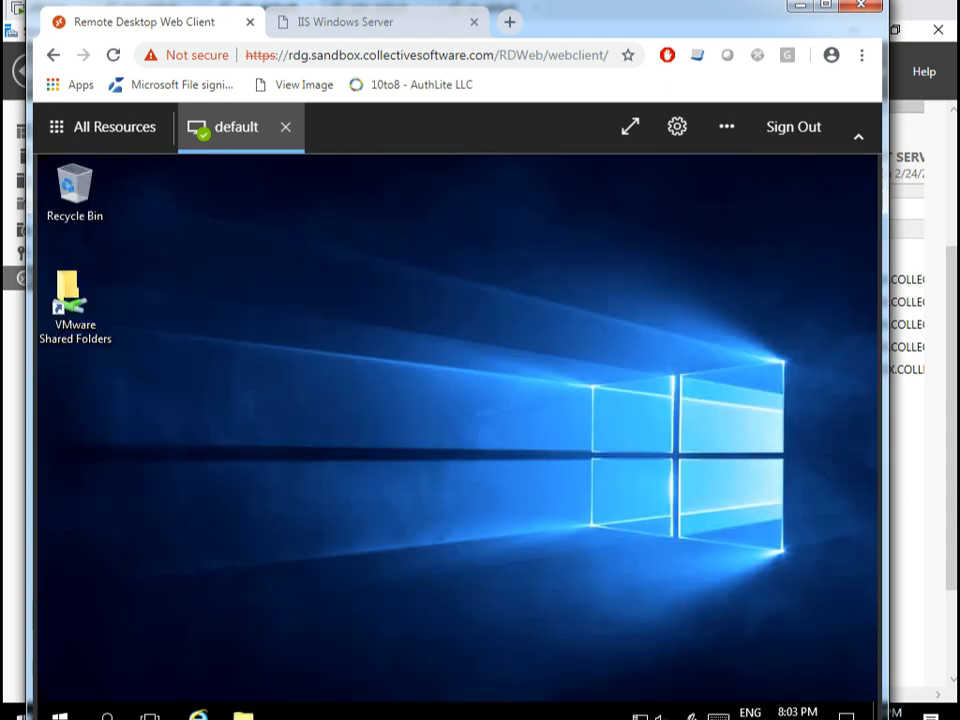
# Run whoami and whoami /groups in cmd to confirm AuthLite 2F Tag membership, then sign out.
pyautogui.press('super')
pyautogui.write('cmd')
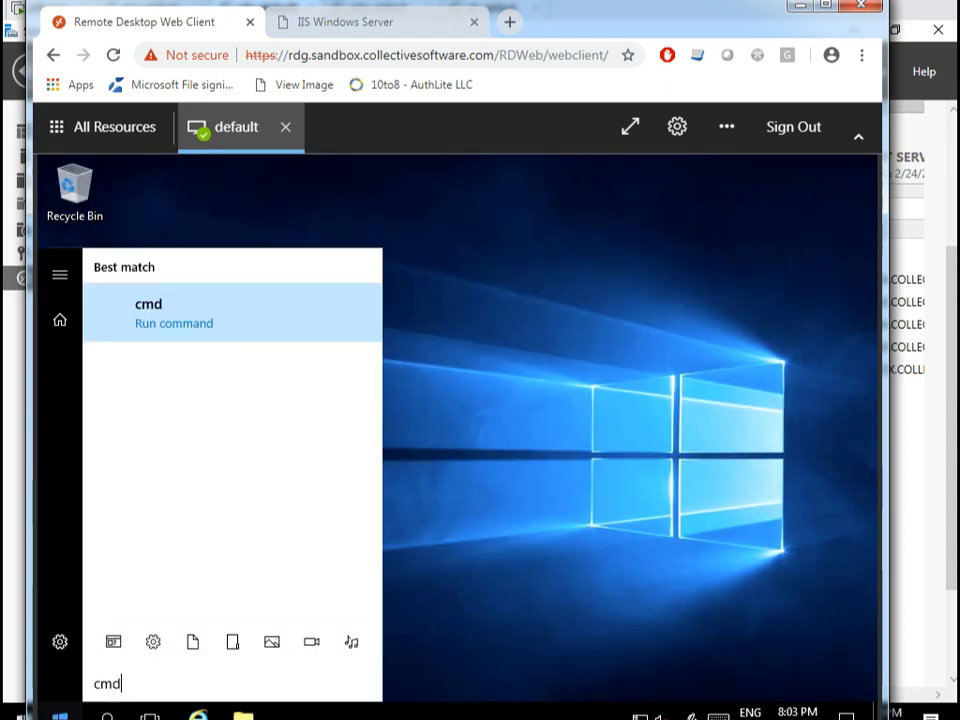
pyautogui.press('Return')
pyautogui.write('whoami')
pyautogui.press('Return')
pyautogui.write('whoami /groups')
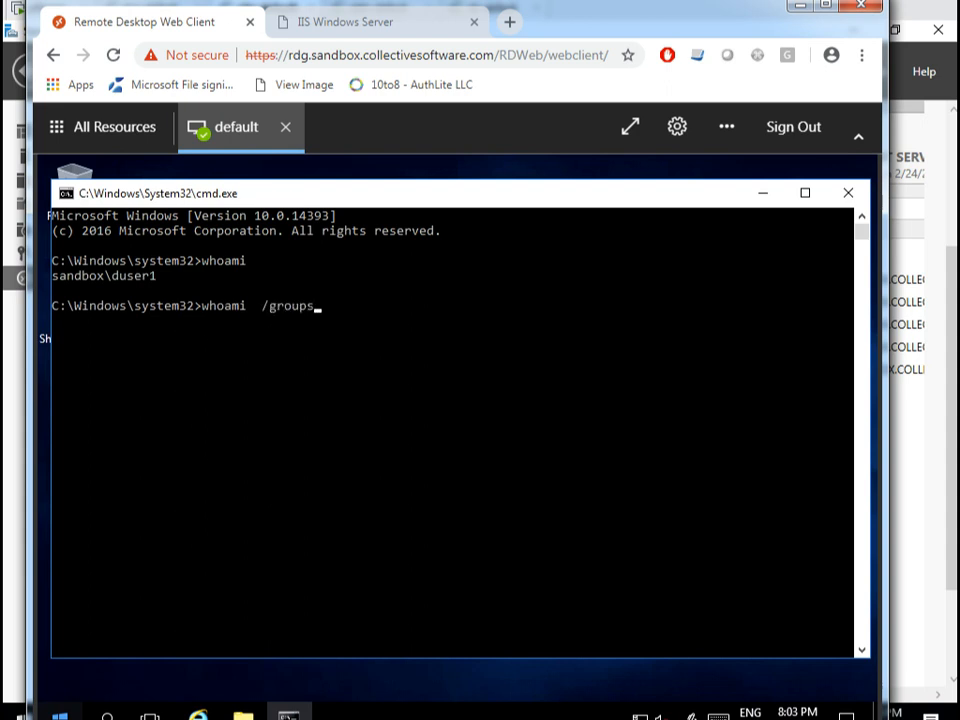
pyautogui.press('Return')
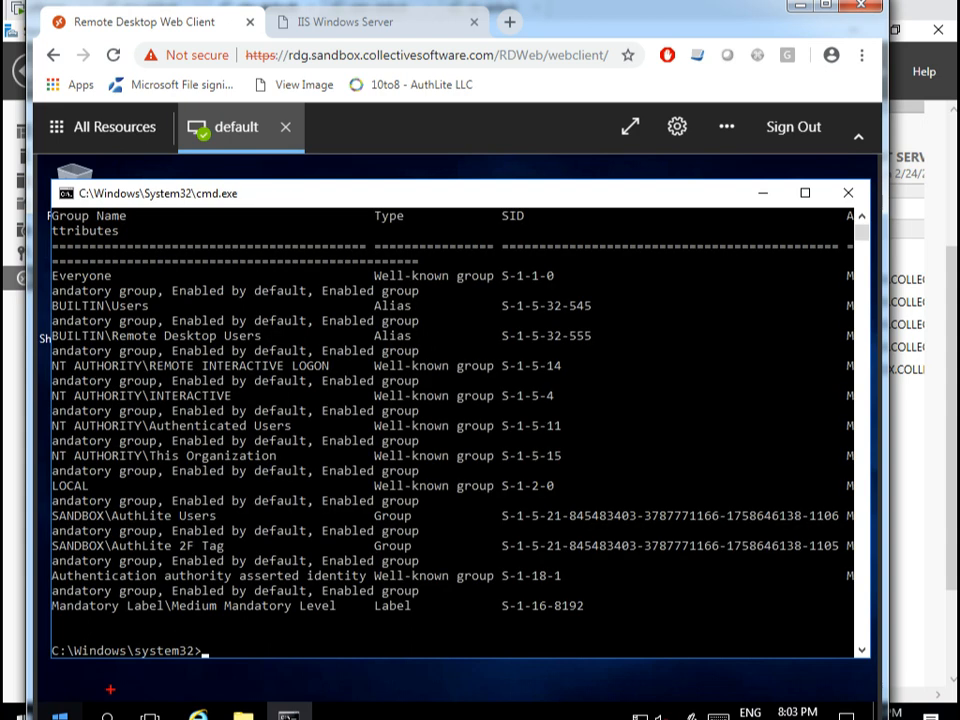
pyautogui.moveTo(66, 530); pyautogui.dragTo(262, 573)
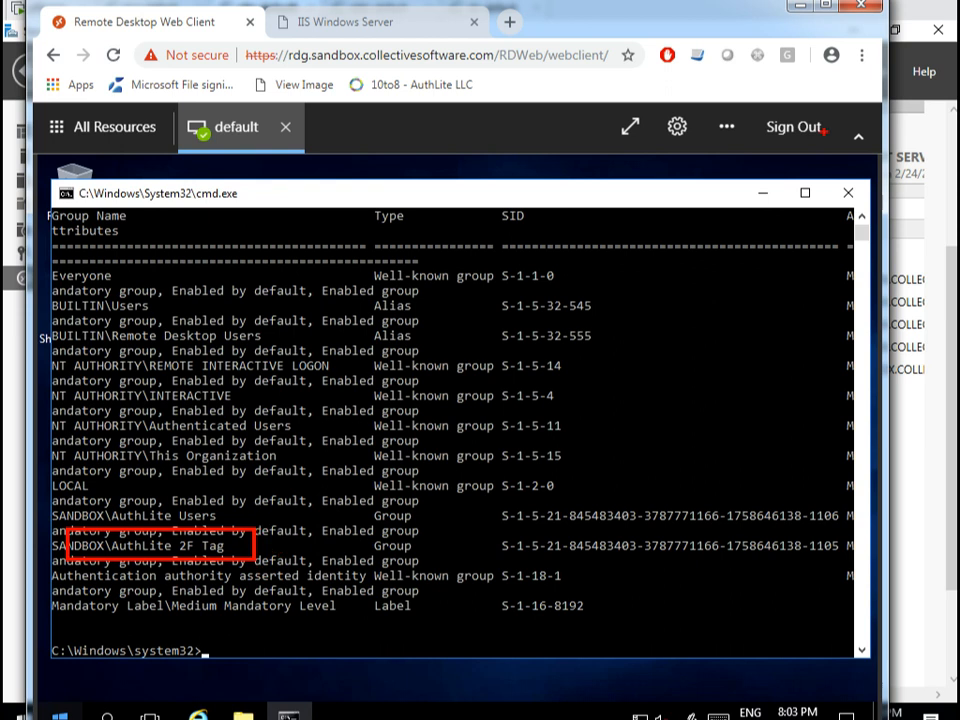
pyautogui.click(800, 130)
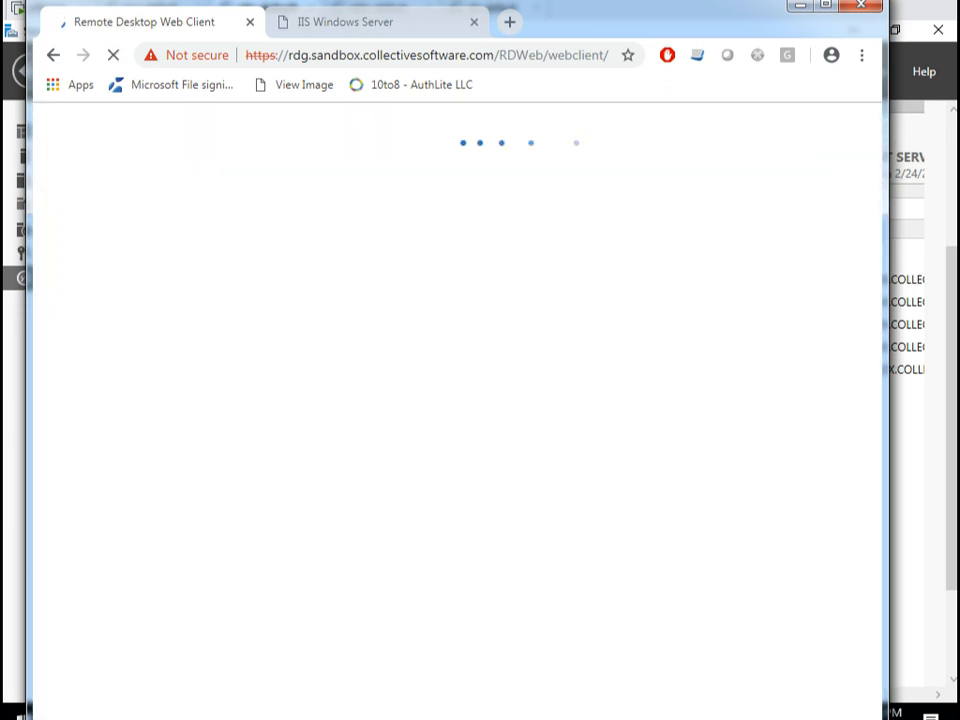